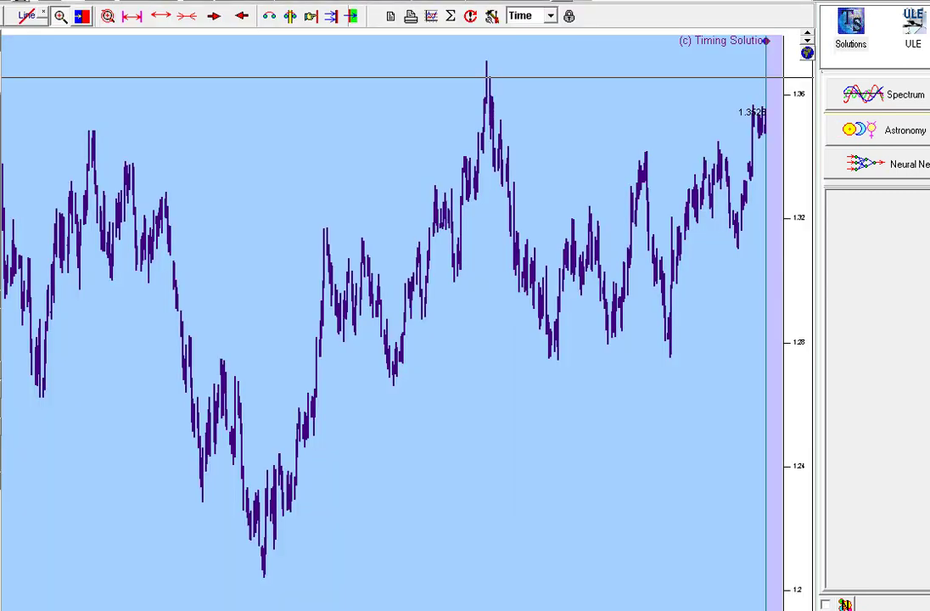
Open the Astronomy tab of the program Options and cancel out of the Planetary Picture formula editor.
left_click(852, 30)
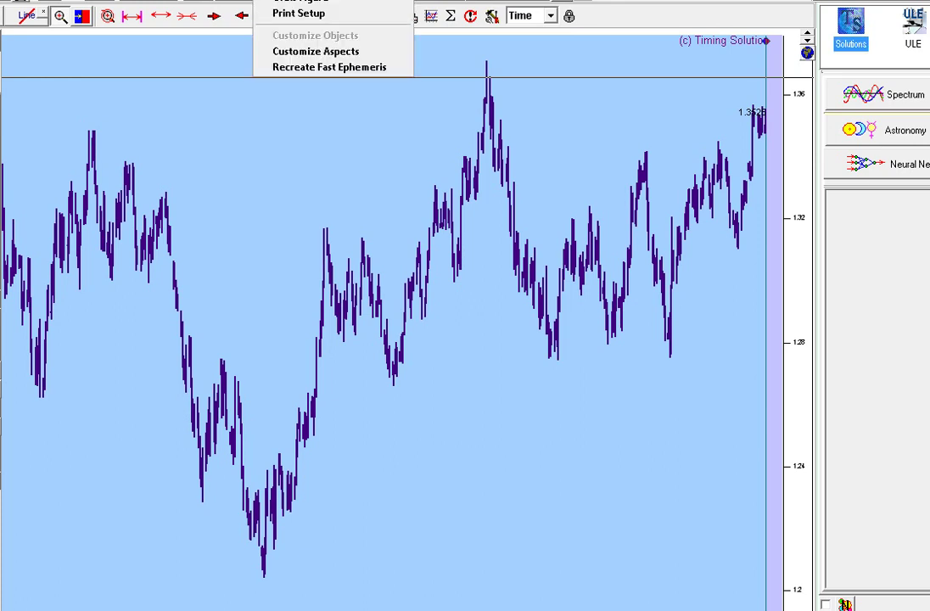
left_click(300, 2)
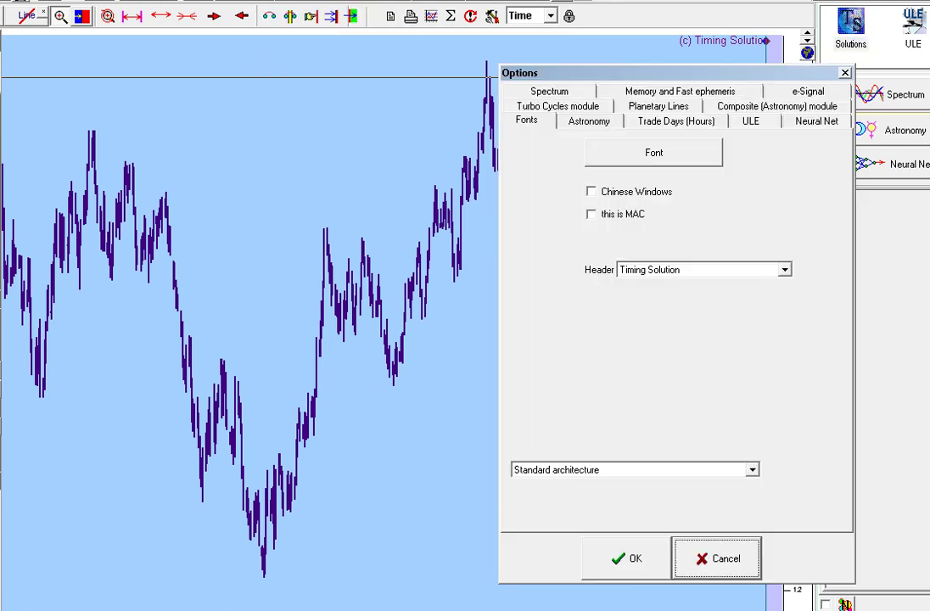
left_click(594, 124)
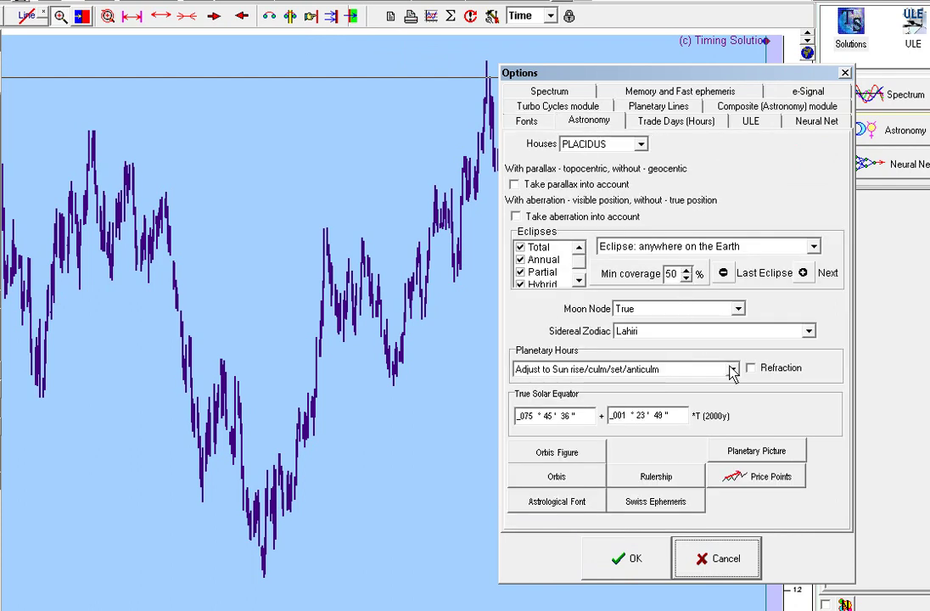
left_click(753, 452)
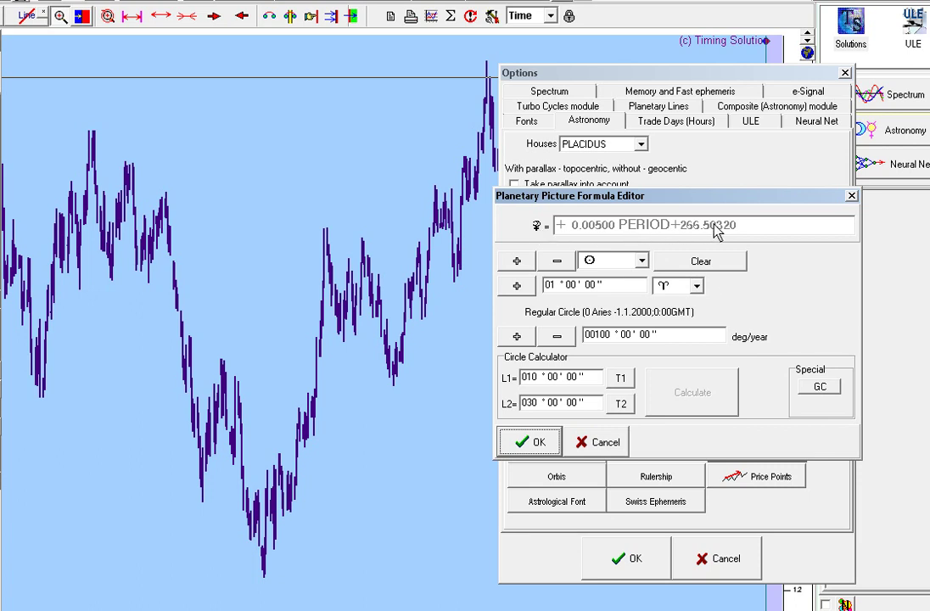
left_click(600, 443)
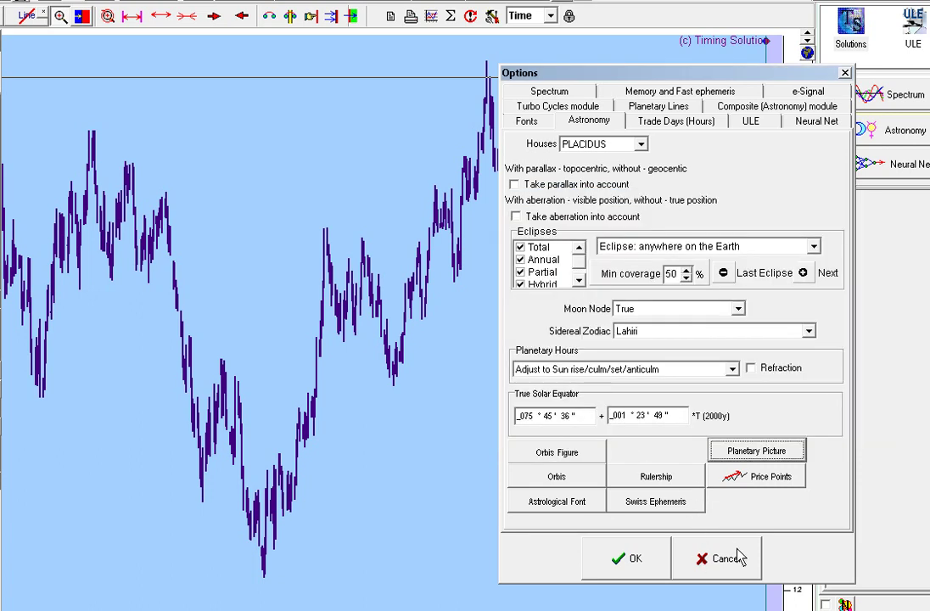
Cancel the Options dialog and close the US Dollar Rebirth natal chart window.
left_click(724, 559)
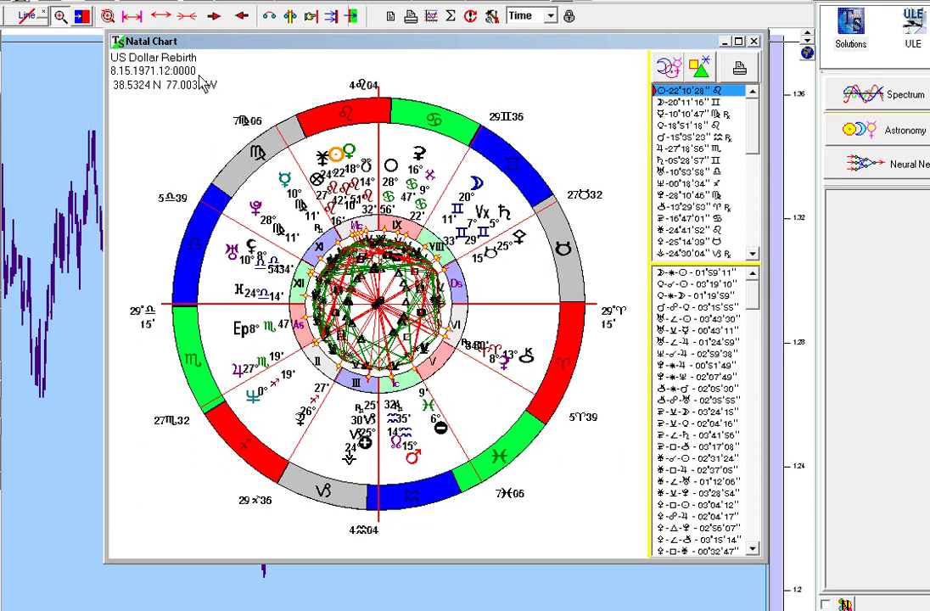
left_click(754, 41)
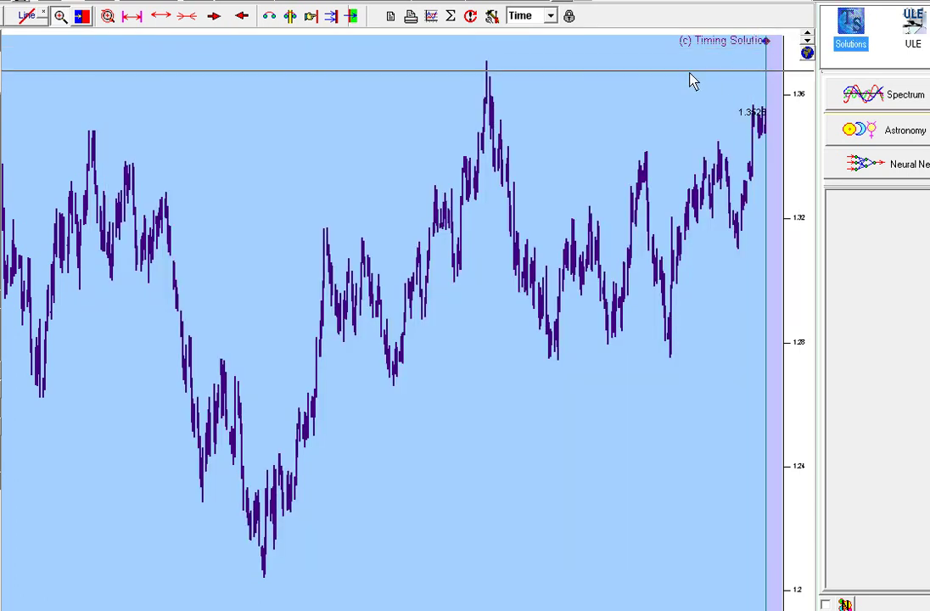
Open the ULE Events Model Editor and preview the Grand Sextile and 60-60-120 pattern diagrams.
left_click(913, 27)
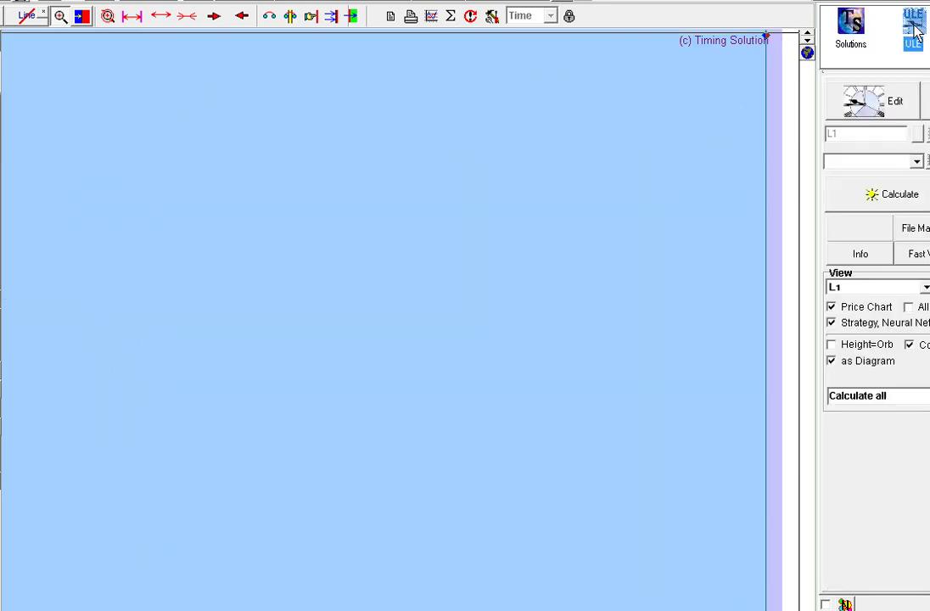
left_click(897, 99)
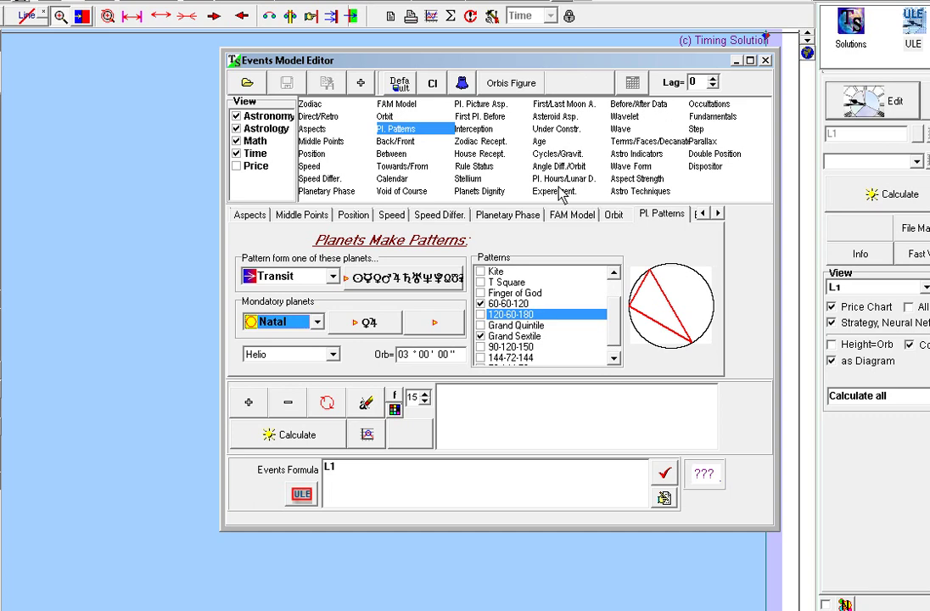
left_click(490, 337)
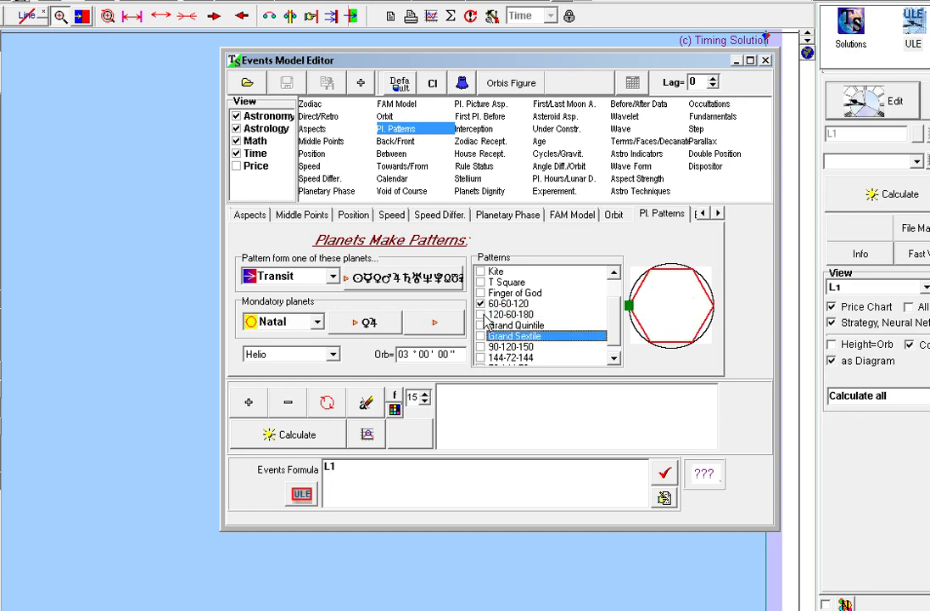
left_click(585, 304)
scroll(613, 298, "up", 1)
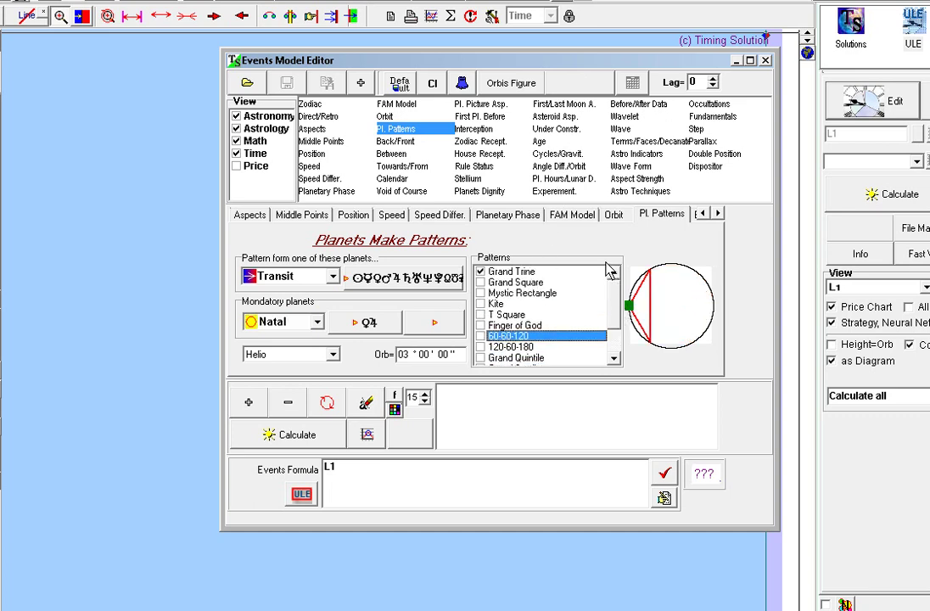
Look over the Aspects angle options, then go back to the Pl. Patterns settings.
left_click(312, 129)
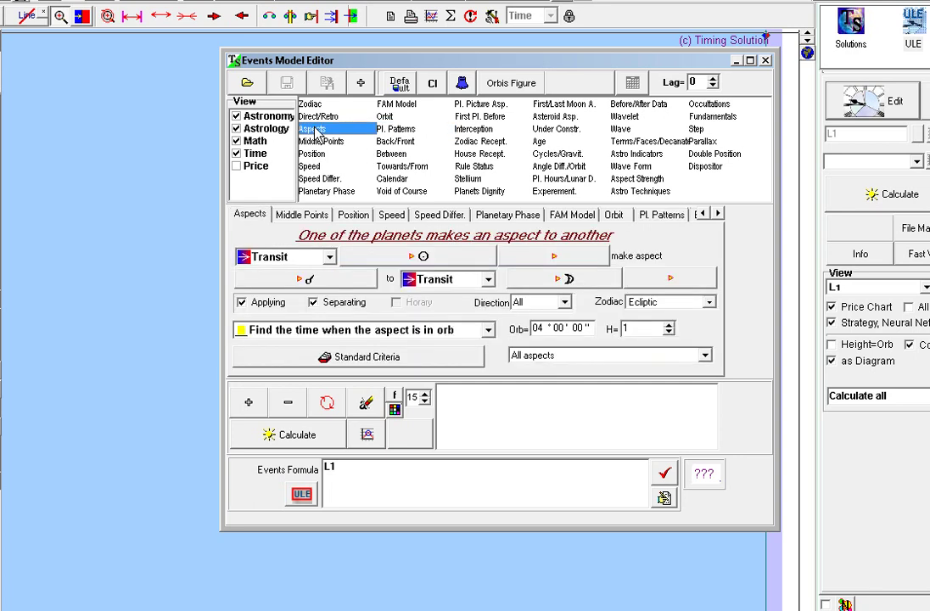
left_click(361, 277)
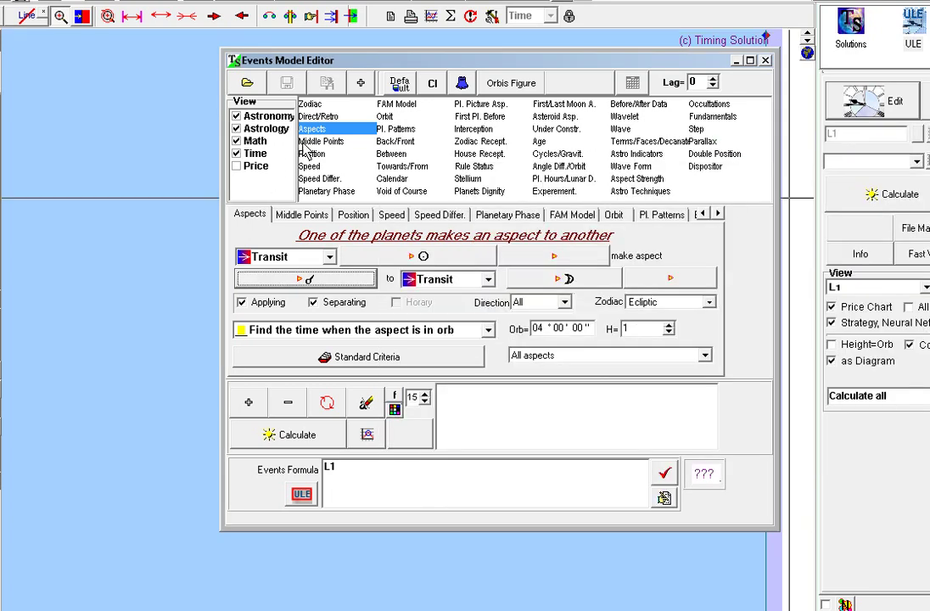
left_click(397, 129)
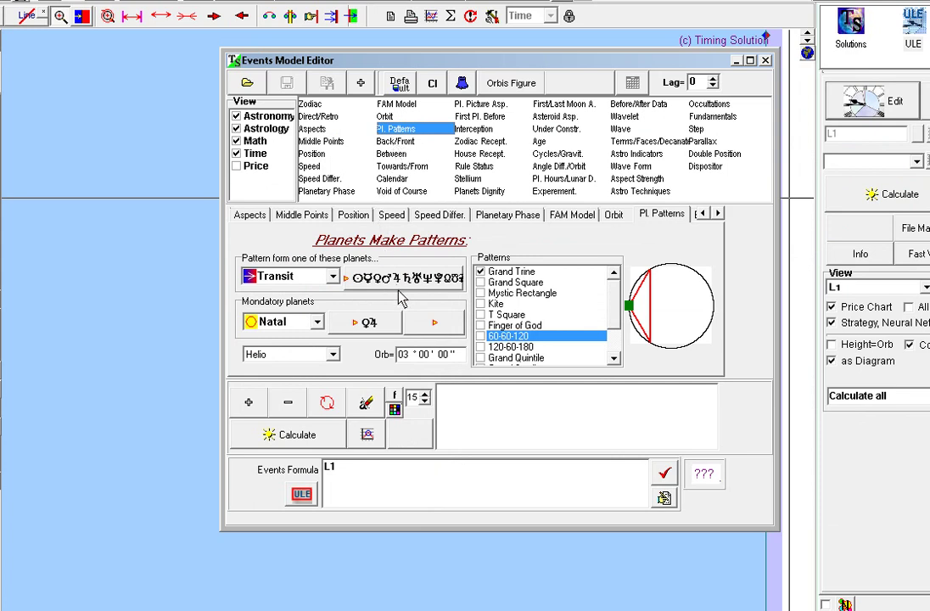
left_click(509, 273)
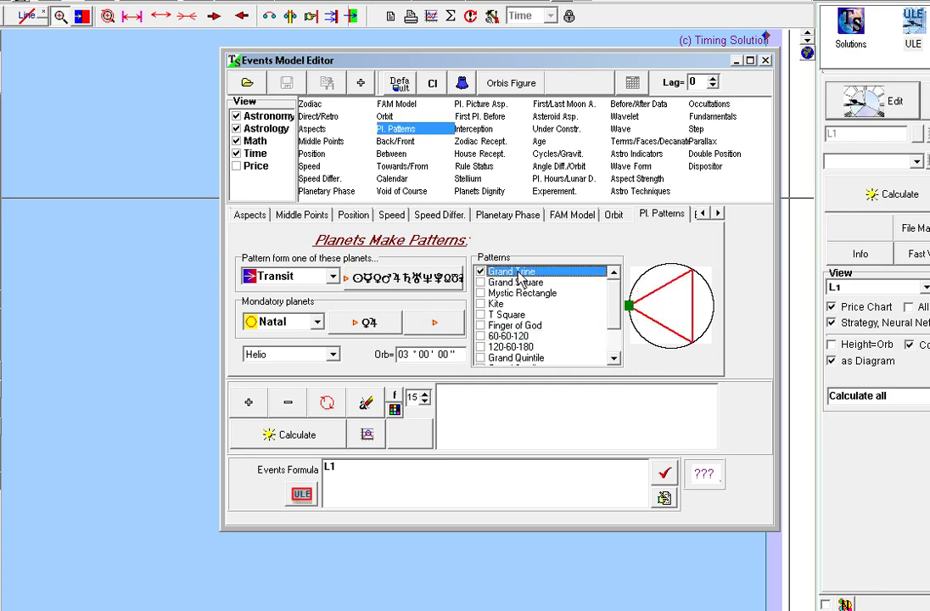
left_click(519, 282)
left_click(519, 272)
left_click(548, 283)
left_click(544, 294)
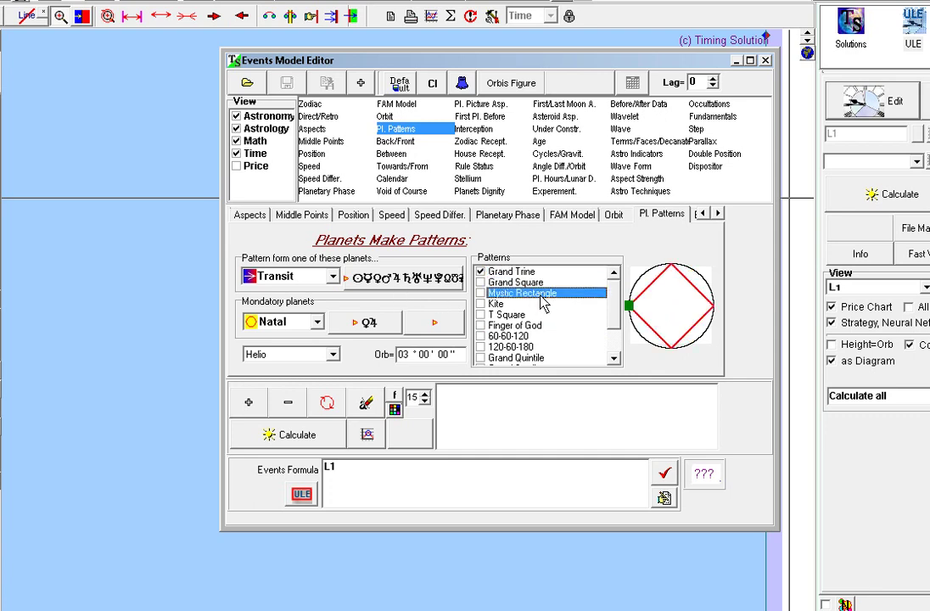
left_click(507, 305)
left_click(508, 315)
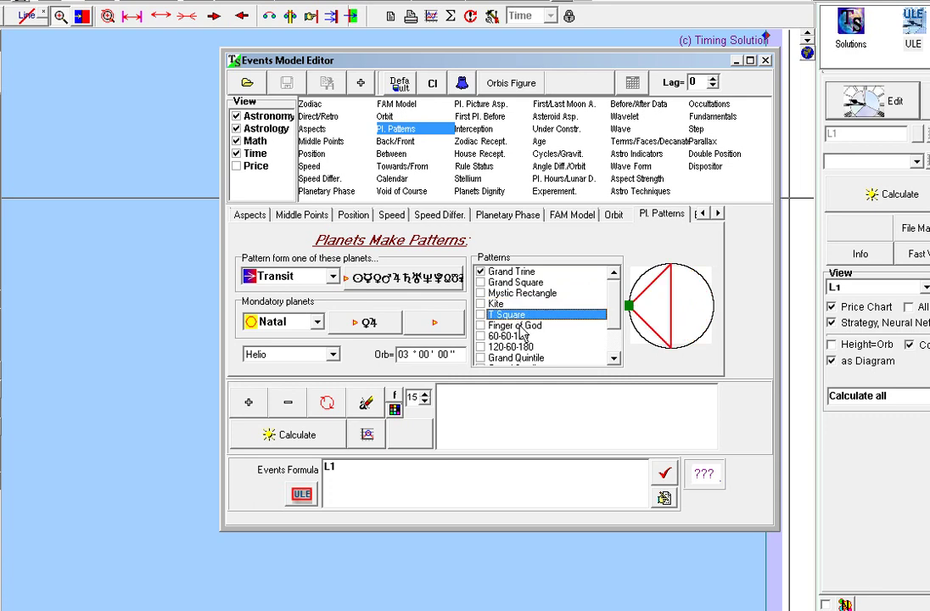
left_click(520, 326)
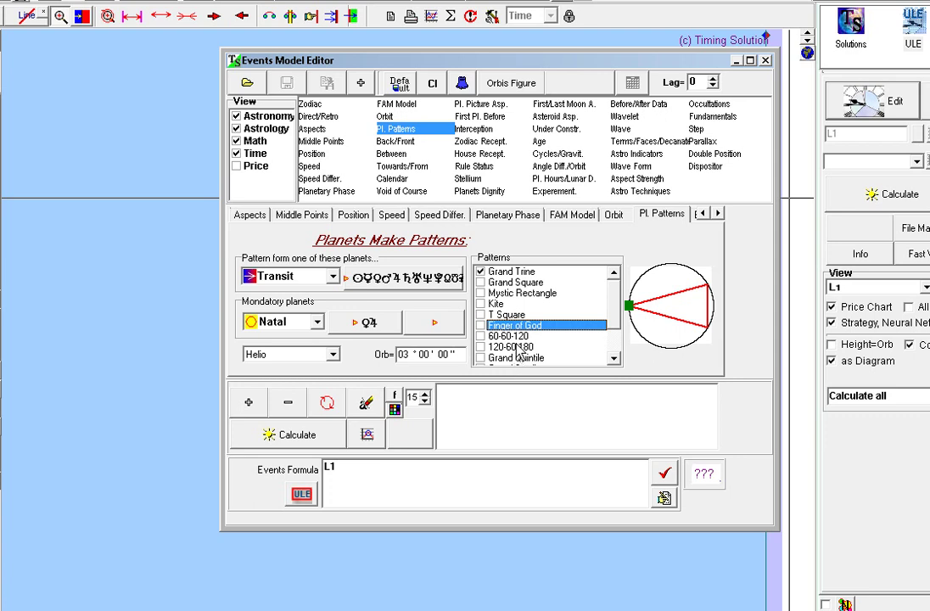
left_click(526, 359)
scroll(543, 344, "down", 2)
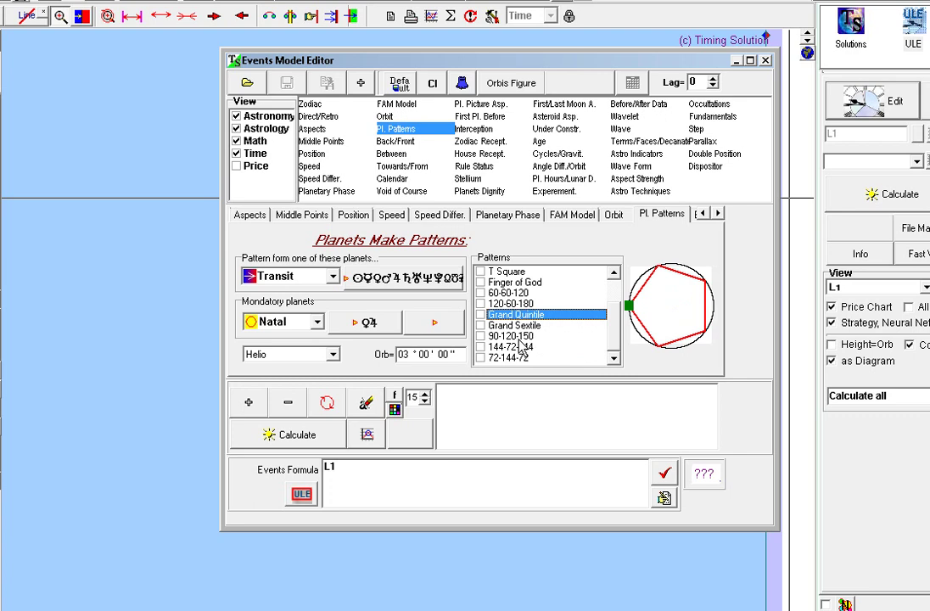
left_click(504, 294)
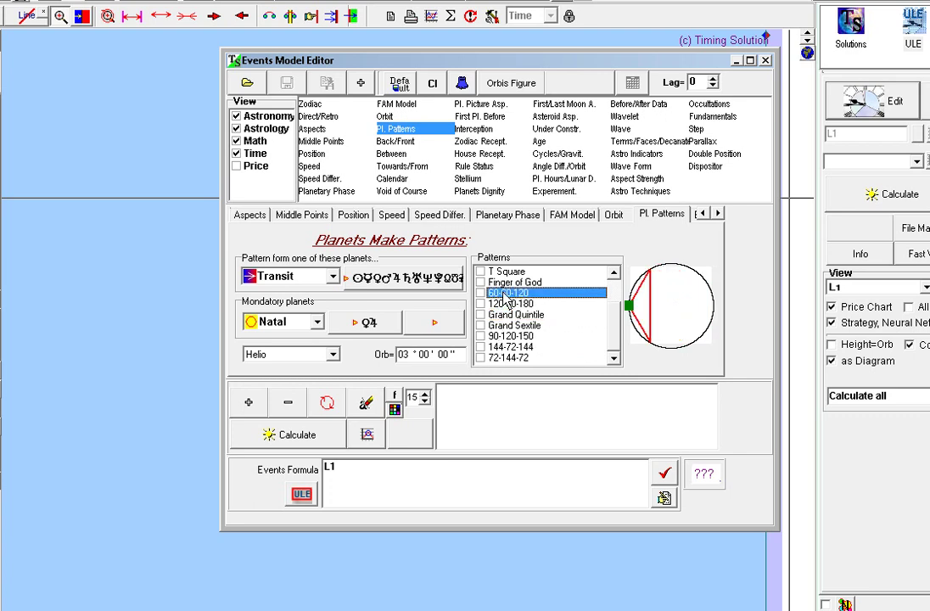
left_click(509, 305)
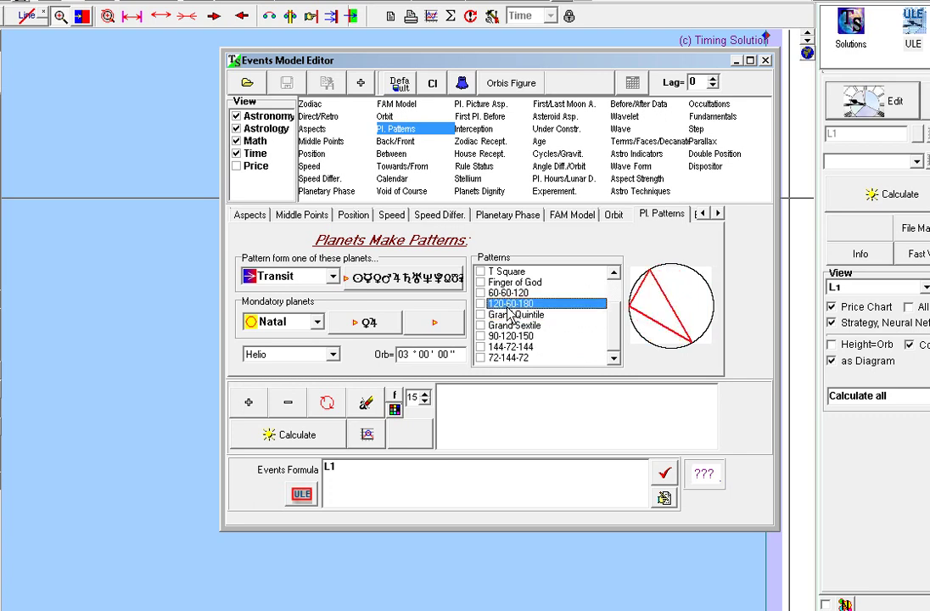
left_click(519, 357)
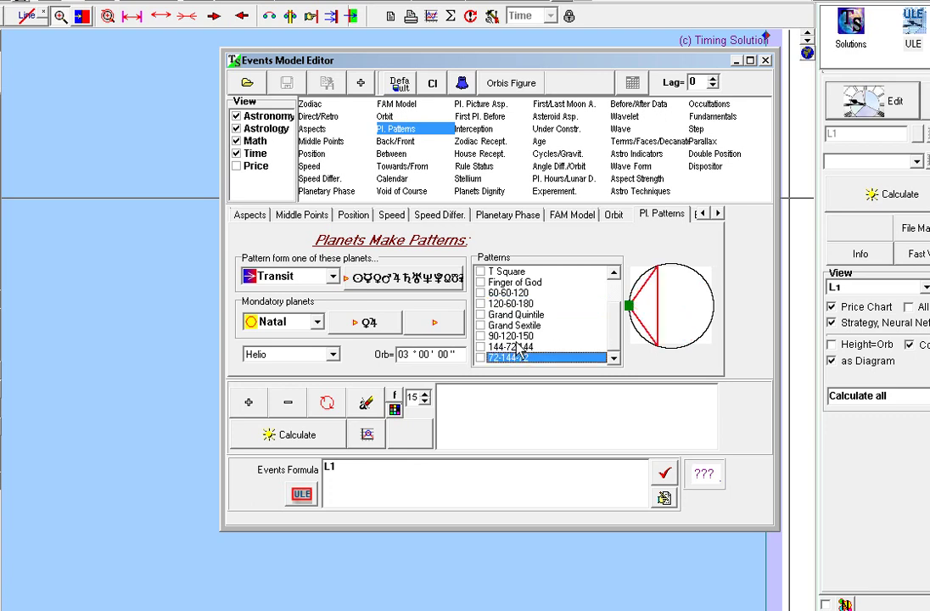
left_click(520, 328)
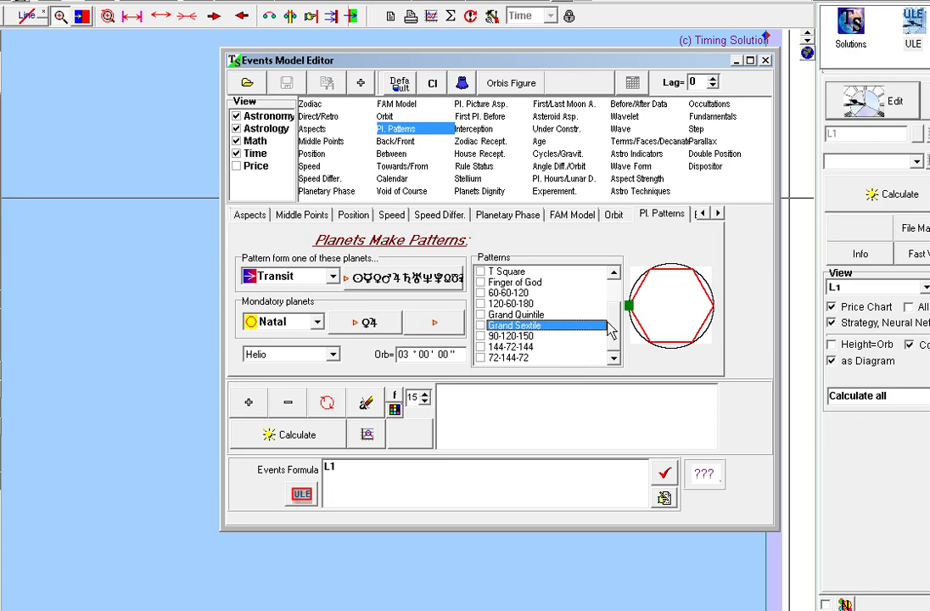
left_click_drag(616, 333, 629, 276)
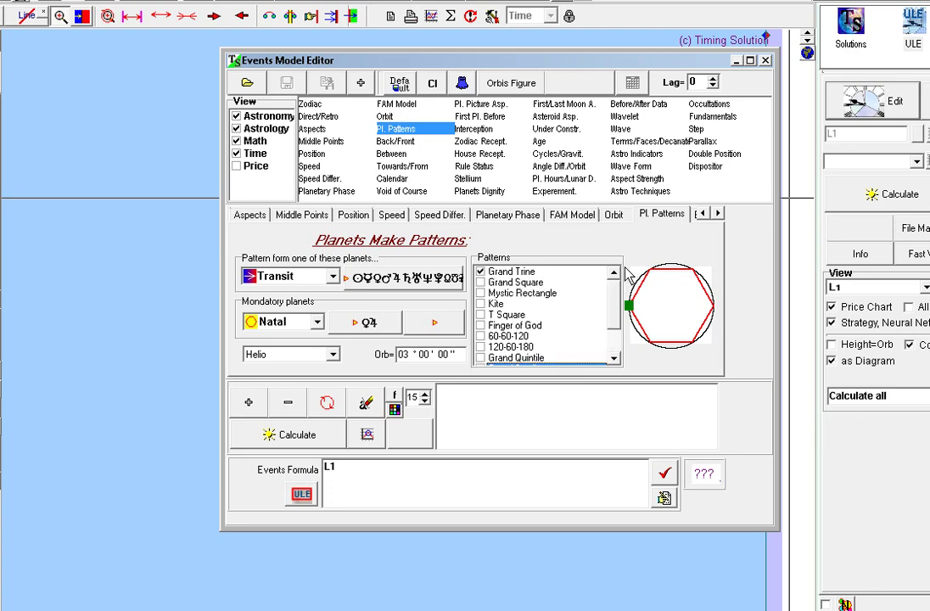
left_click(545, 294)
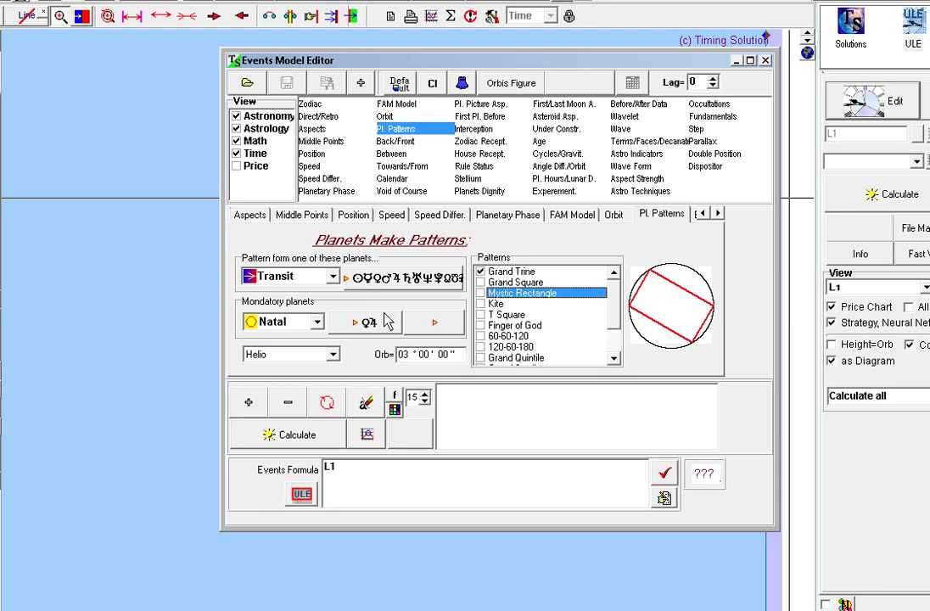
Set mandatory natal planets to Sun–Pluto without Moon, plus North Node, South Node and Picture.
left_click(374, 324)
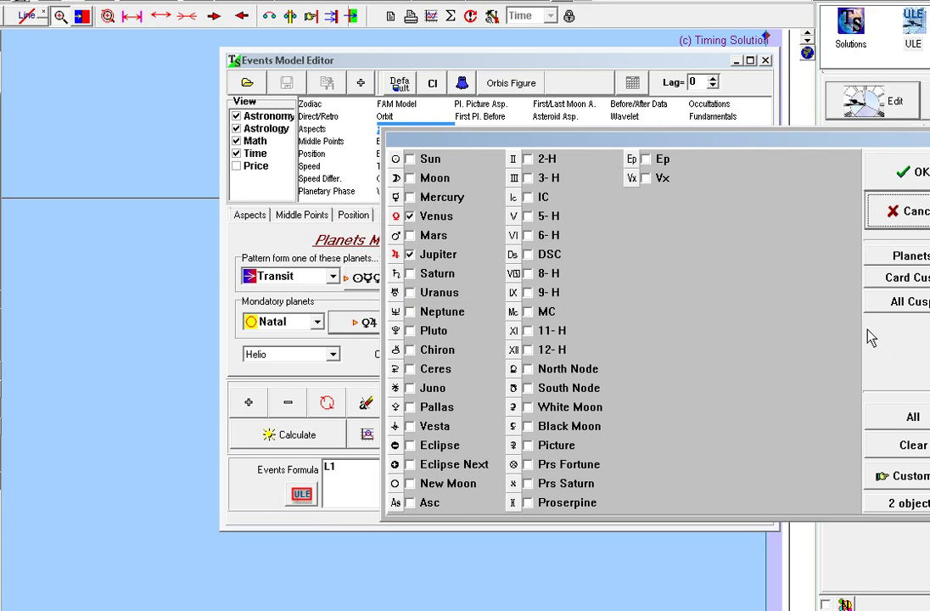
left_click(917, 447)
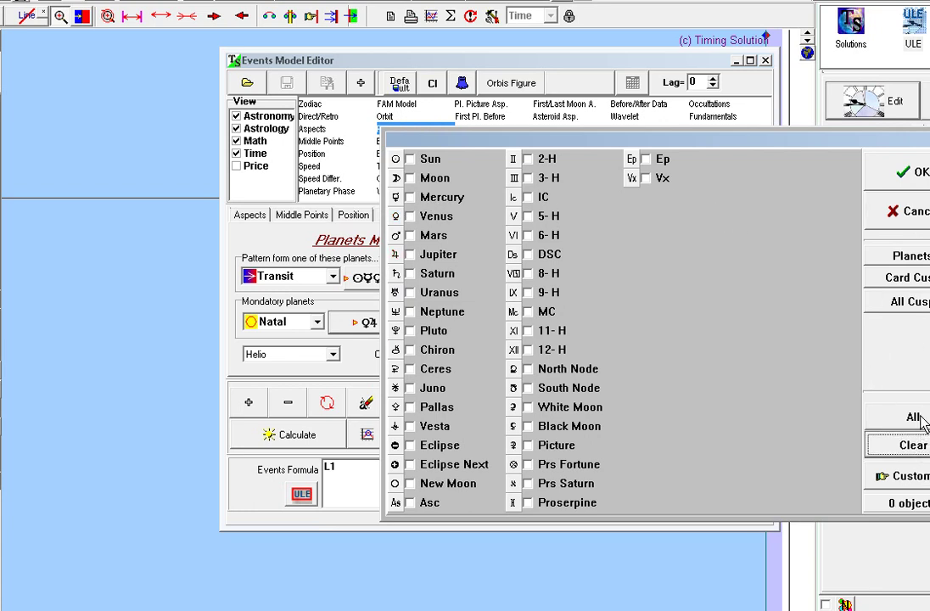
left_click(912, 256)
left_click(410, 179)
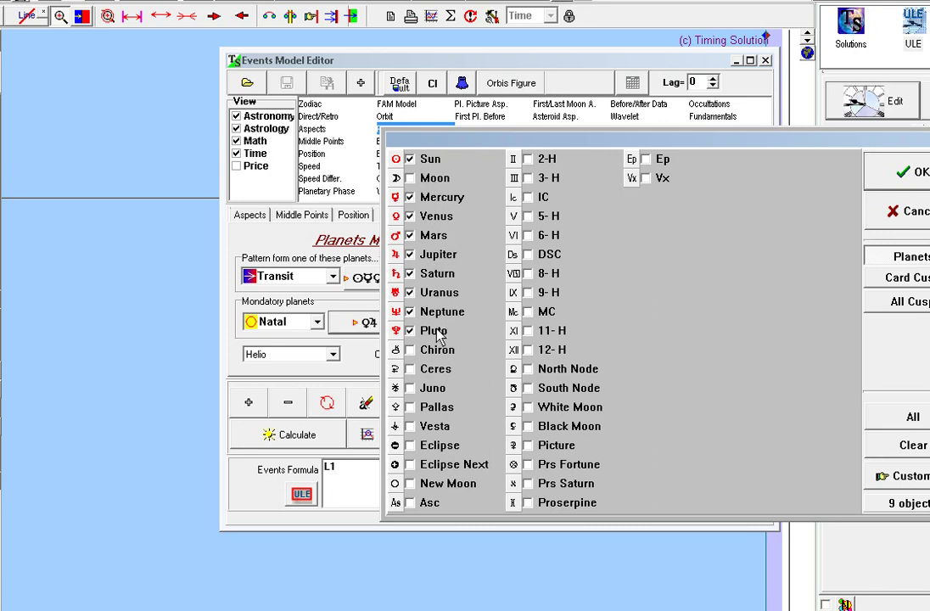
left_click(529, 369)
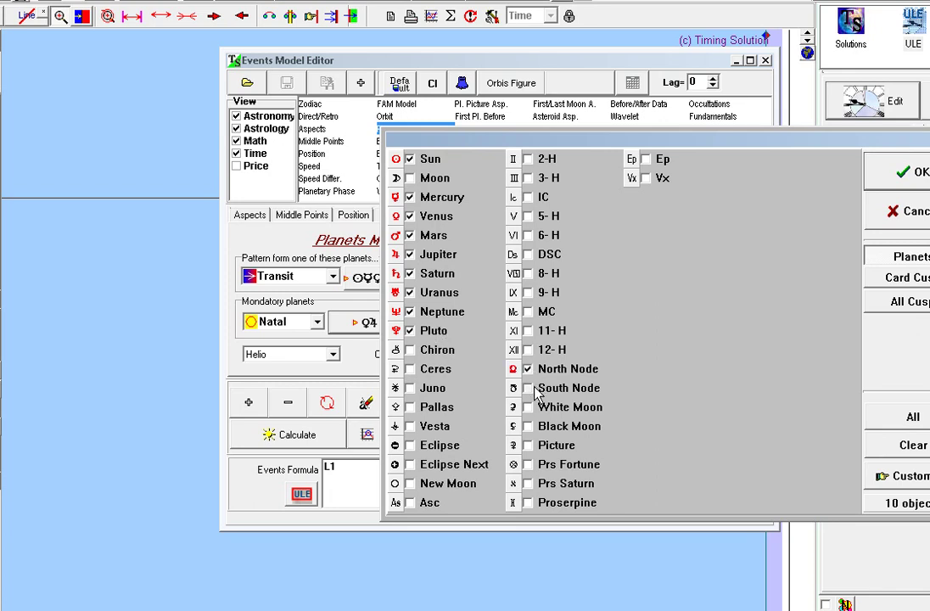
left_click(533, 388)
left_click(533, 444)
left_click(919, 180)
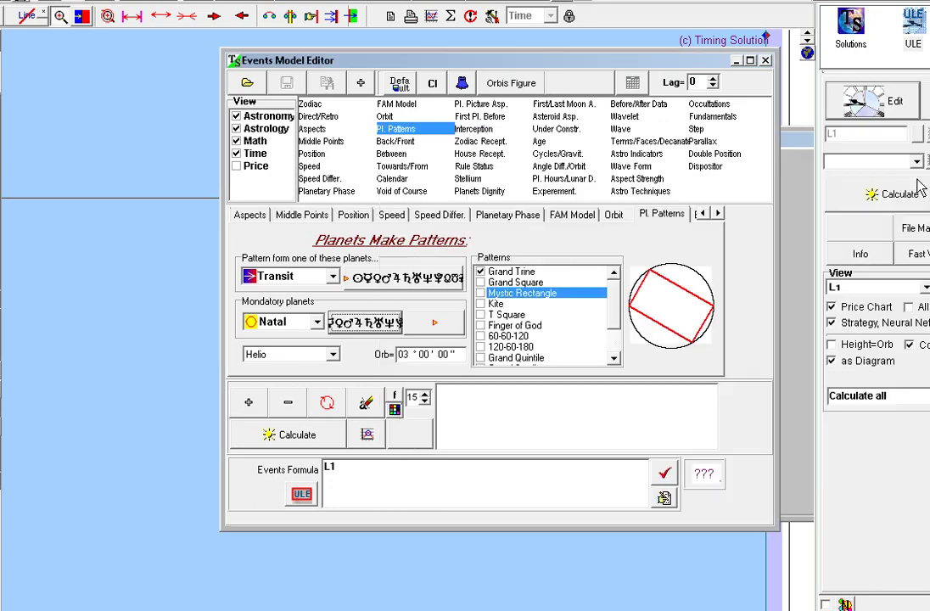
left_click(373, 277)
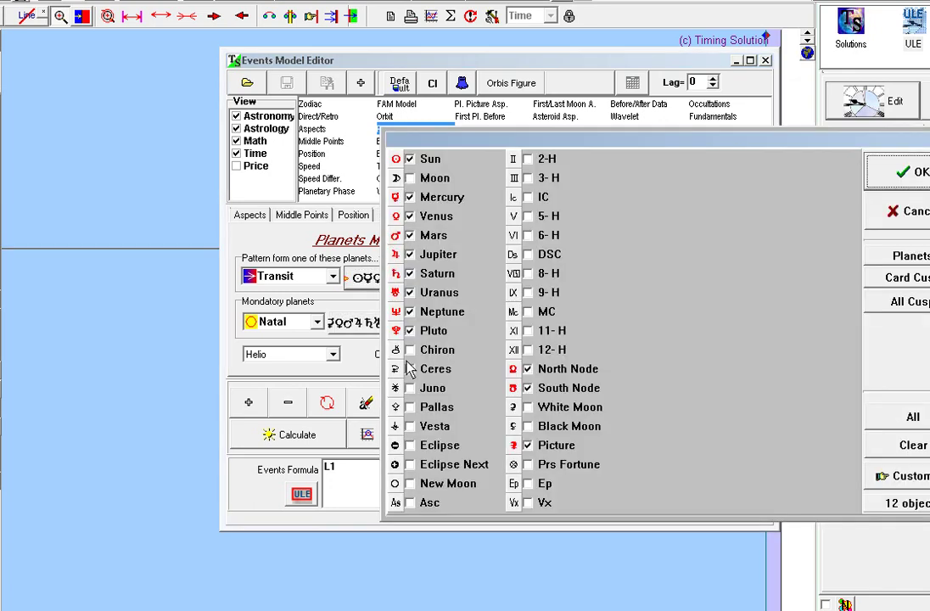
left_click(899, 212)
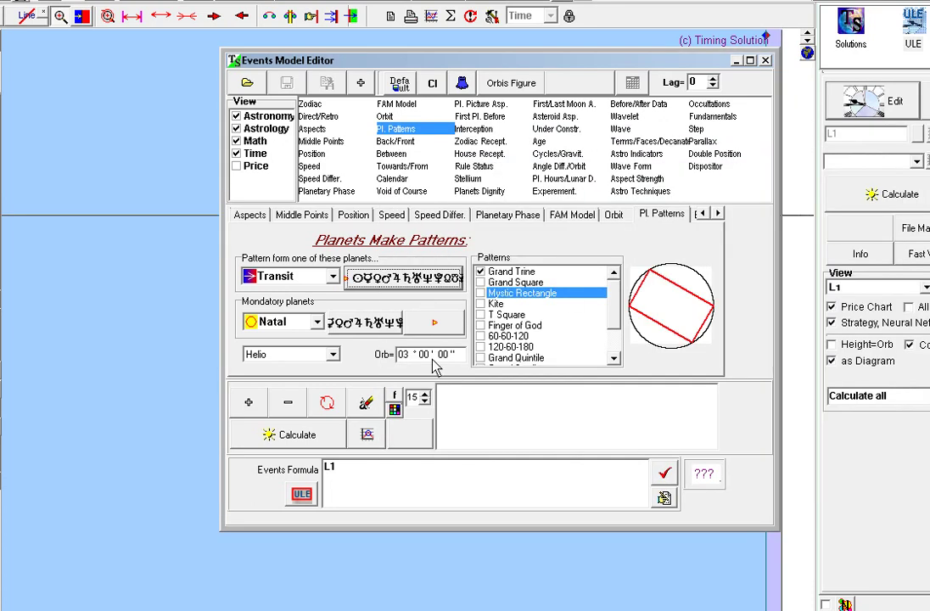
Switch the pattern to Geo with Transit mandatory planets and a 10° orb, keeping Grand Trine selected.
left_click(332, 354)
left_click(297, 371)
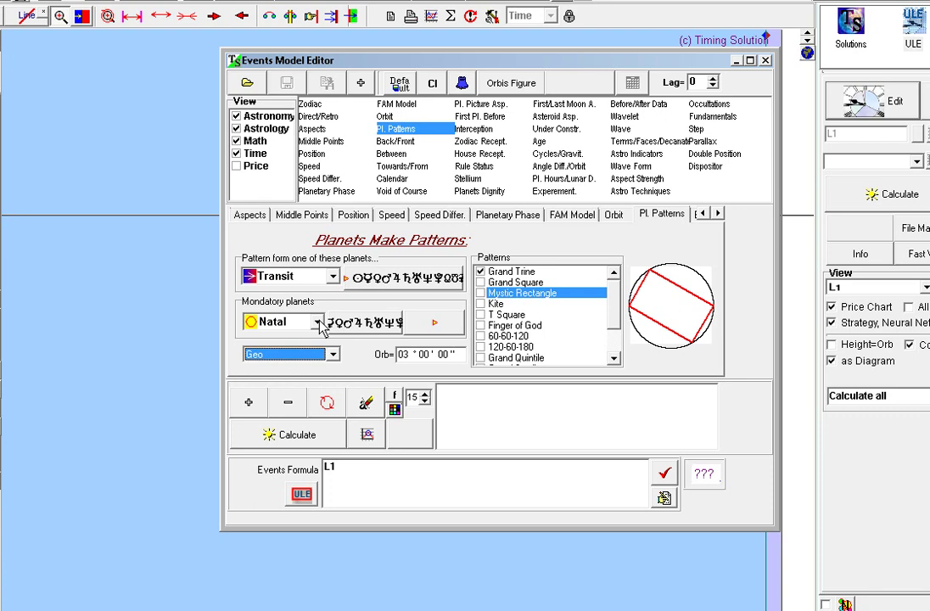
left_click(289, 321)
left_click(289, 357)
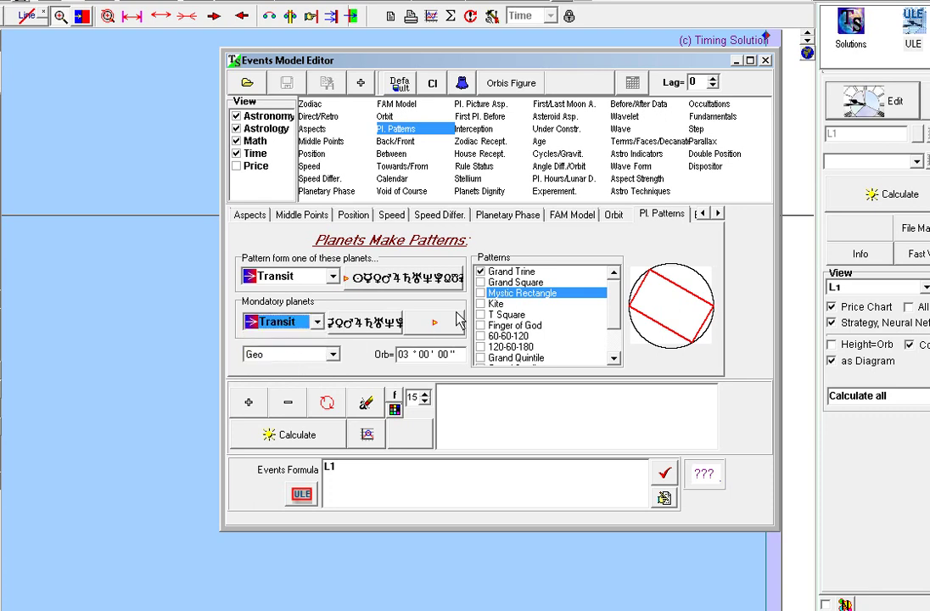
key("Tab")
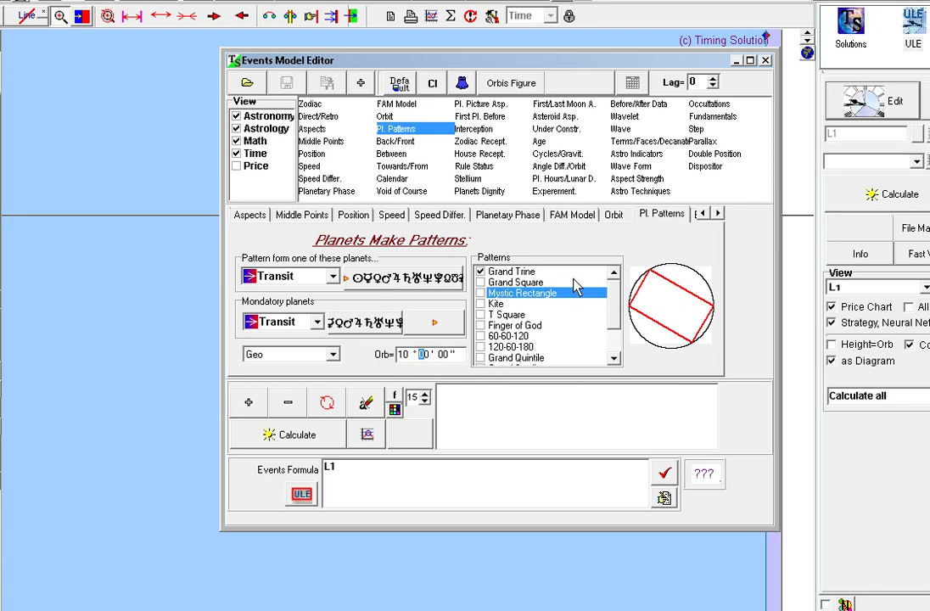
left_click(530, 272)
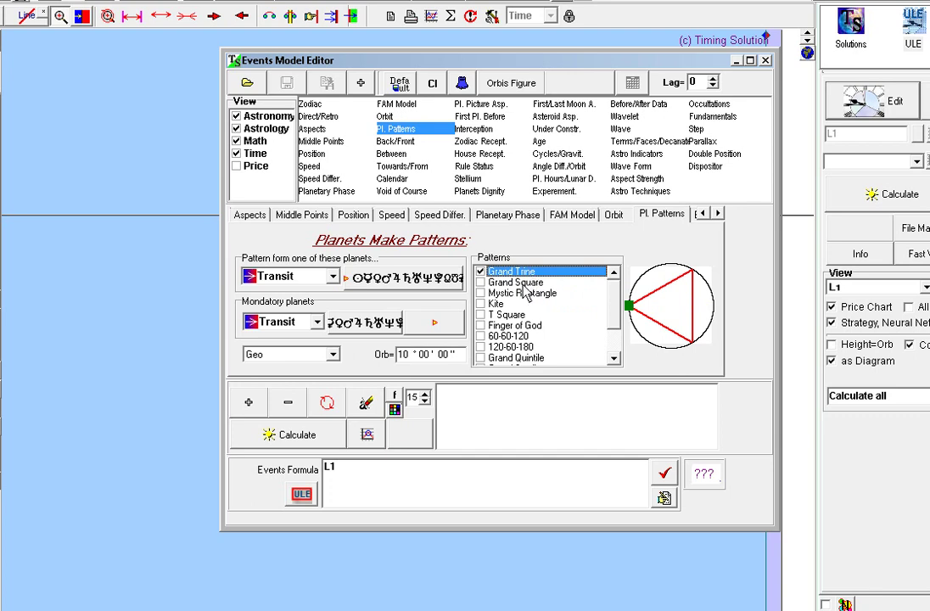
left_click(526, 283)
left_click(527, 272)
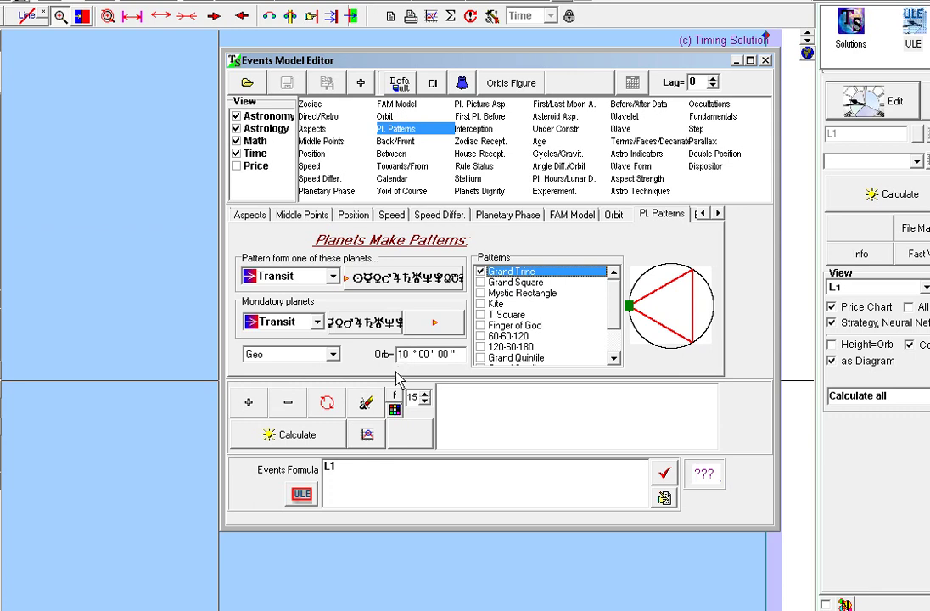
Add the Grand Trine pattern as model line L1, calculate its peaks, and minimize the editor.
left_click(249, 403)
left_click(301, 494)
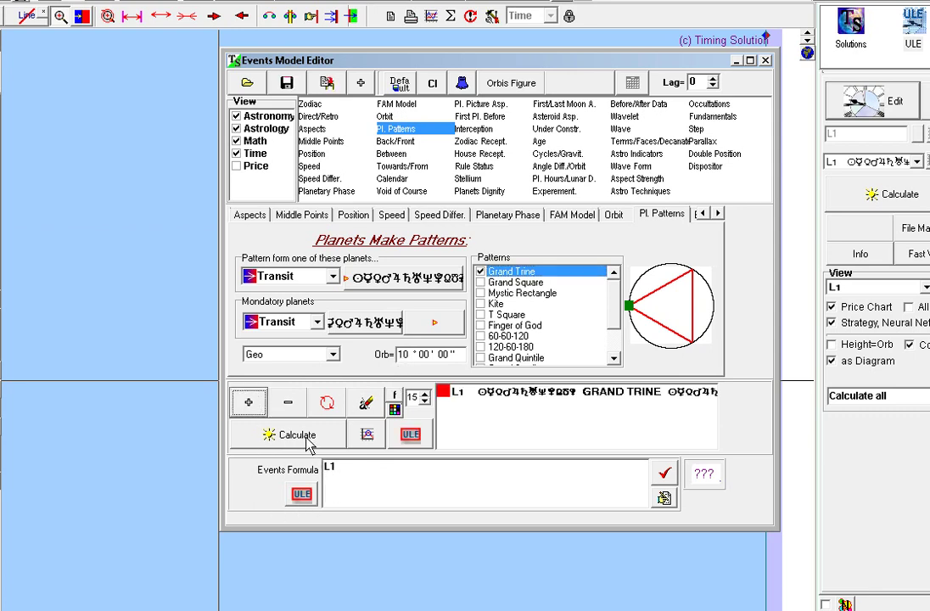
left_click(309, 444)
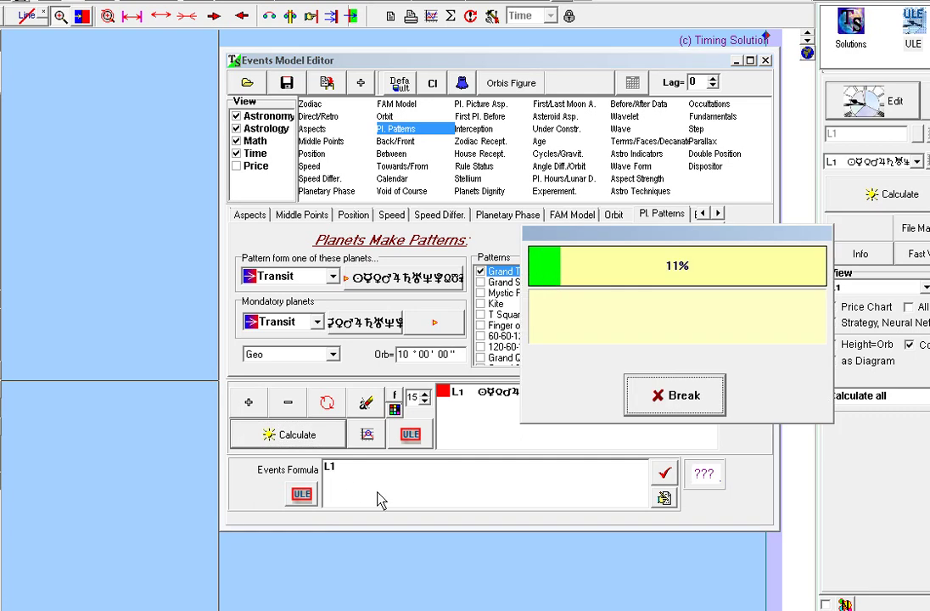
left_click(738, 62)
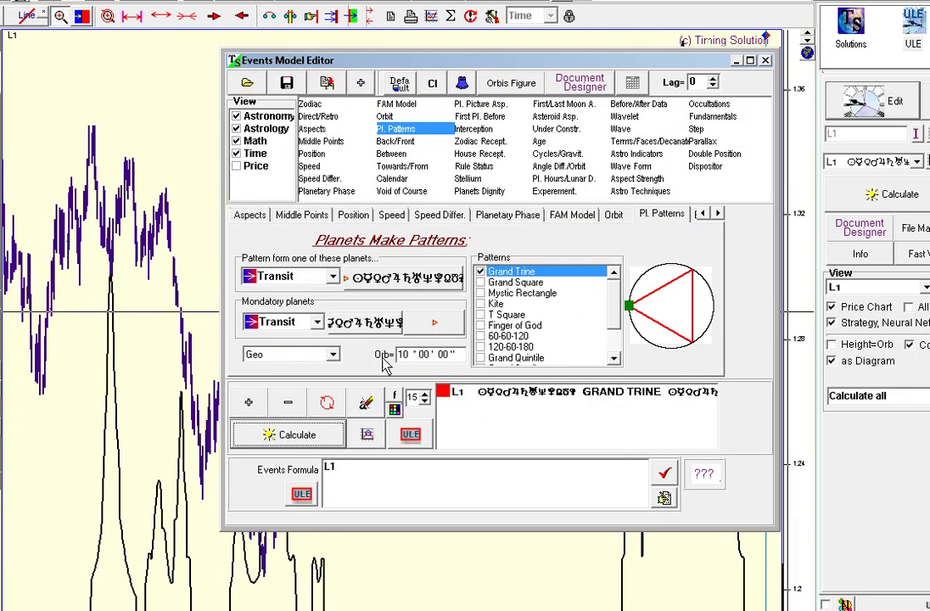
Recalculate the Grand Trine model with Helio positions and scroll the chart to the latest bars.
left_click(333, 355)
left_click(254, 378)
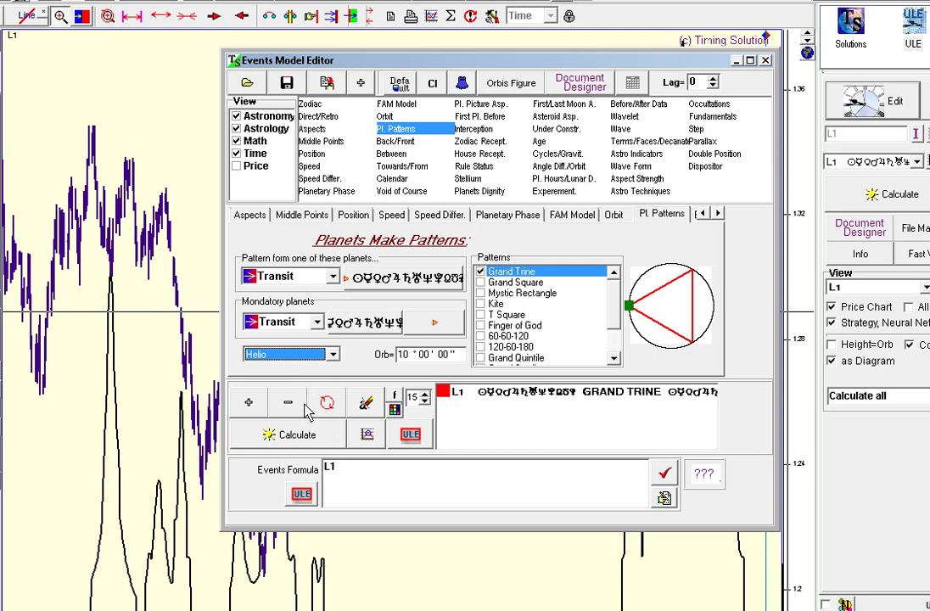
left_click(322, 438)
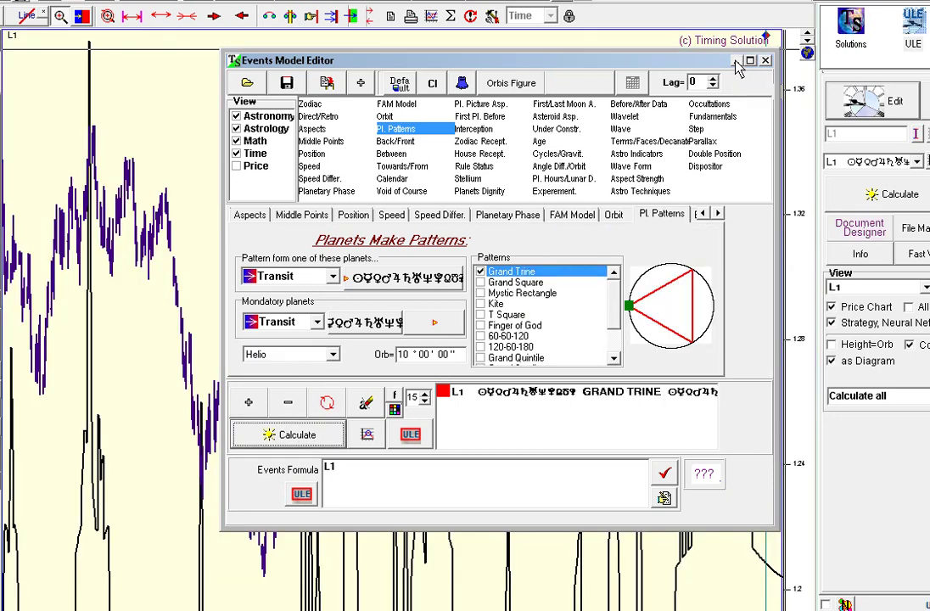
left_click(737, 61)
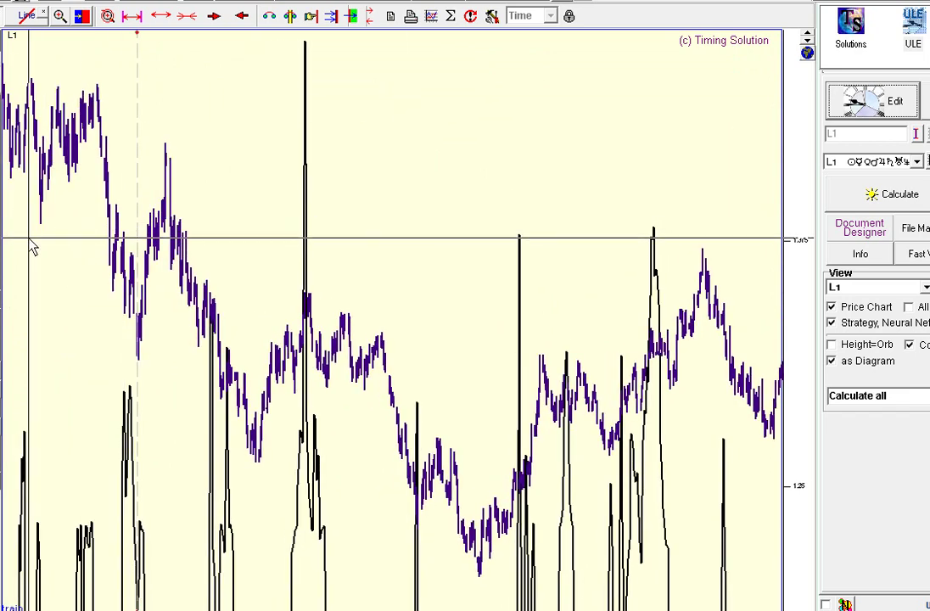
left_click_drag(480, 155, 181, 177)
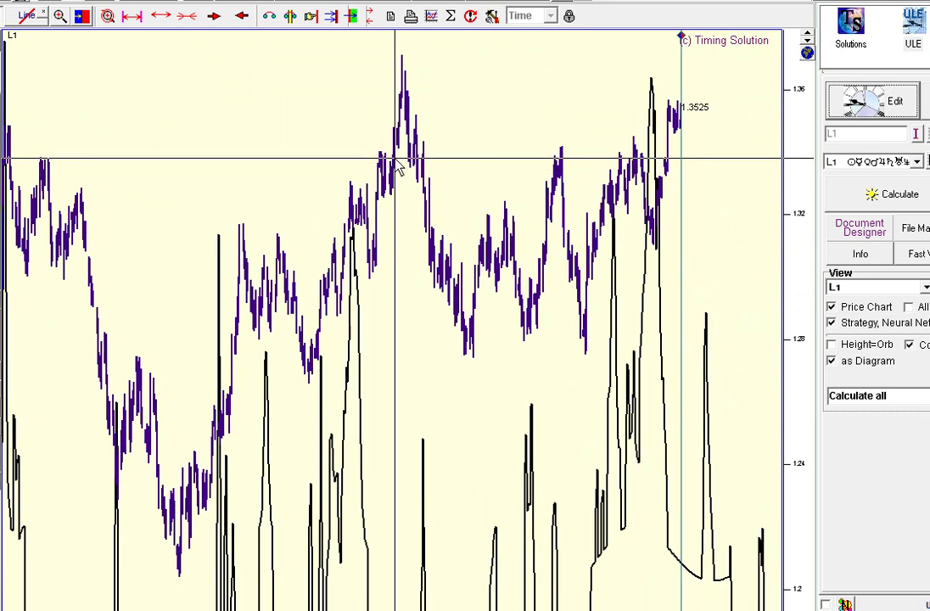
mouse_move(394, 158)
left_mouse_down()
mouse_move(371, 170)
mouse_move(401, 172)
left_mouse_up()
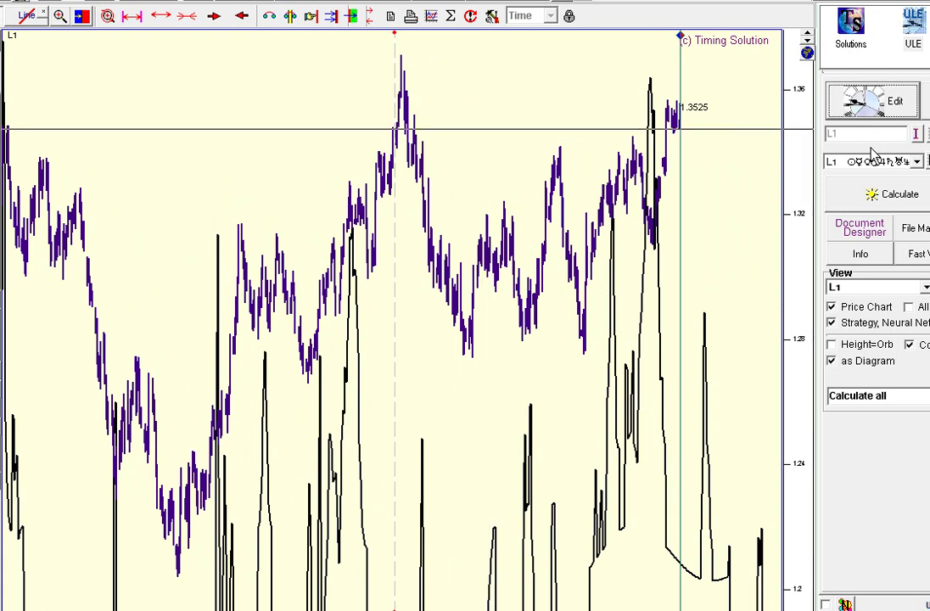
Check the Solutions module and chart drawing menu, then return to the ULE Events Model Editor.
left_click(842, 30)
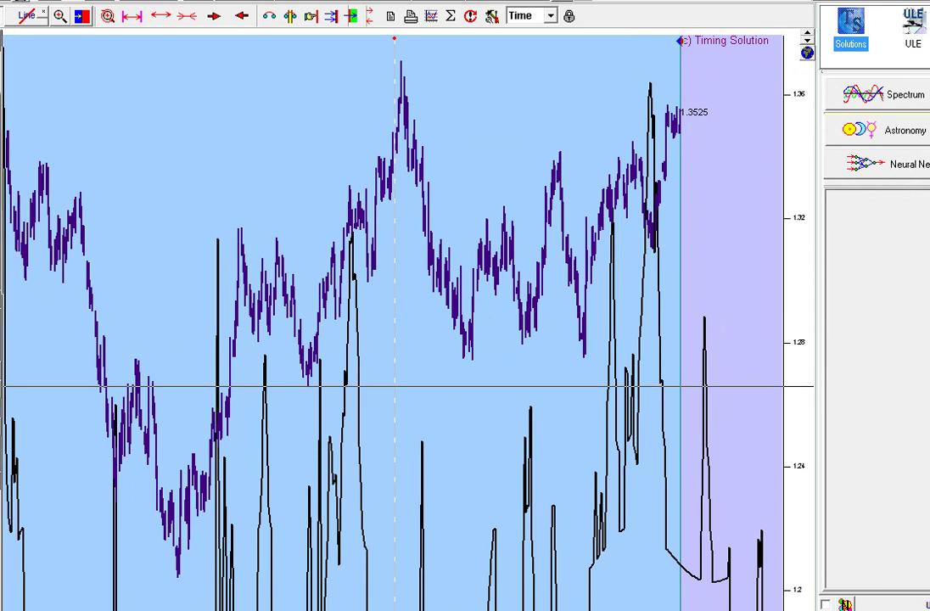
right_click(2, 387)
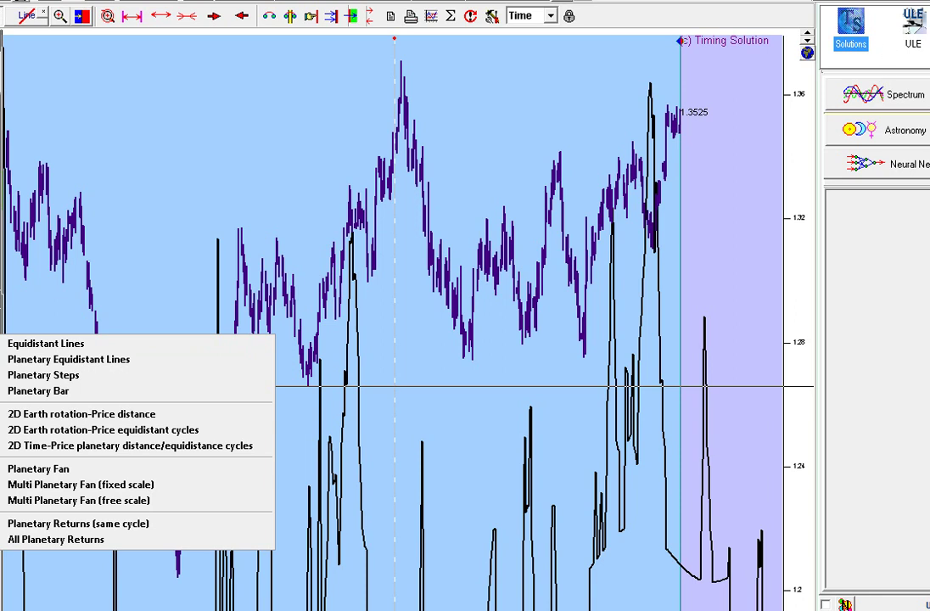
left_click(912, 31)
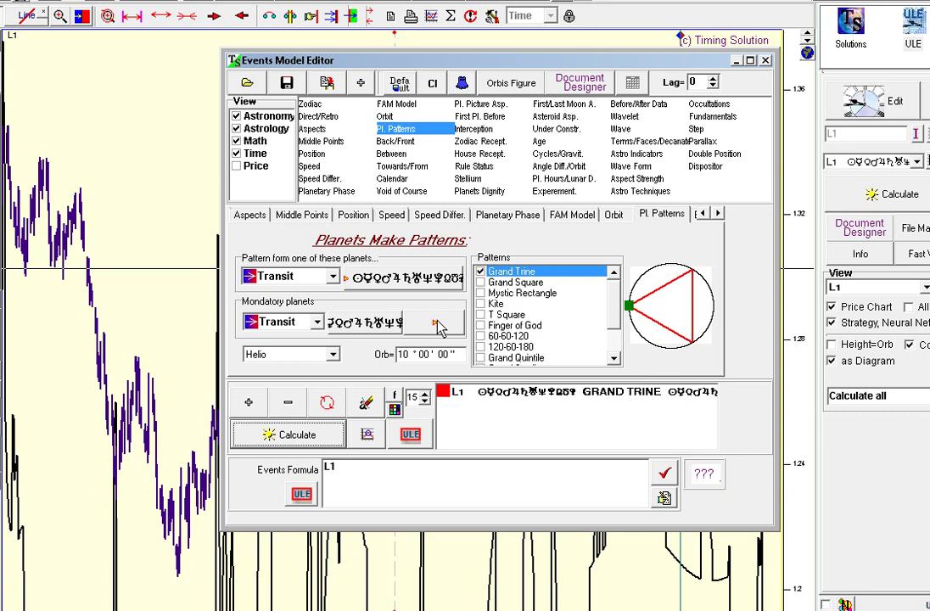
Set the orb to 5° and tick Grand Square, Mystic Rectangle, Kite, T Square, Finger of God, Grand Quintile, Grand Sextile.
double_click(402, 354)
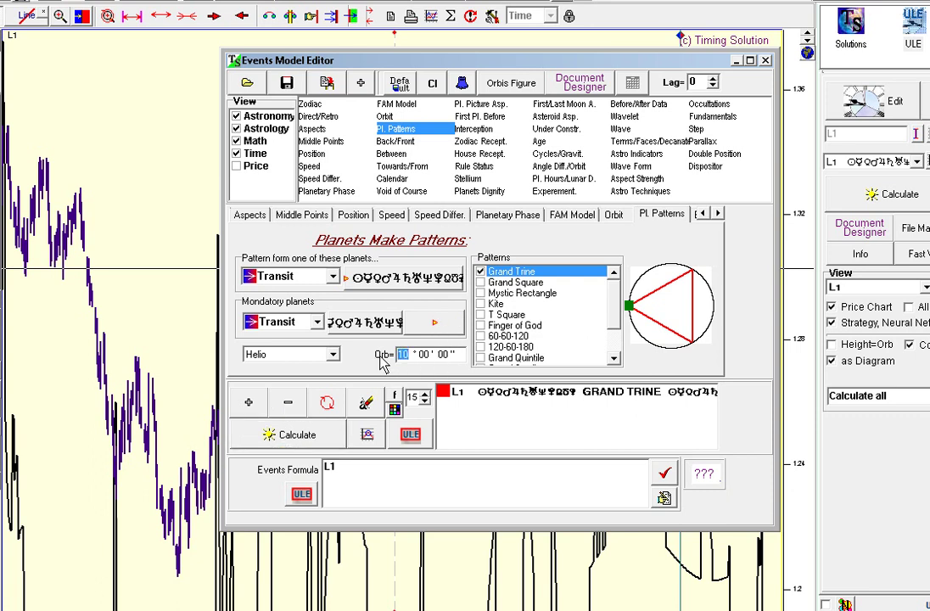
type("5")
key("Tab")
left_click(481, 282)
left_click(481, 294)
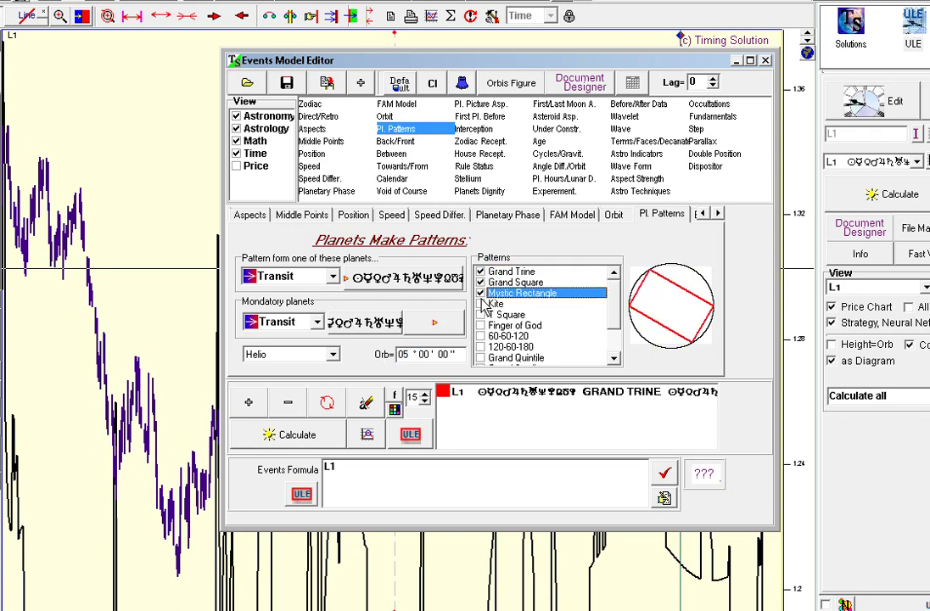
left_click(481, 304)
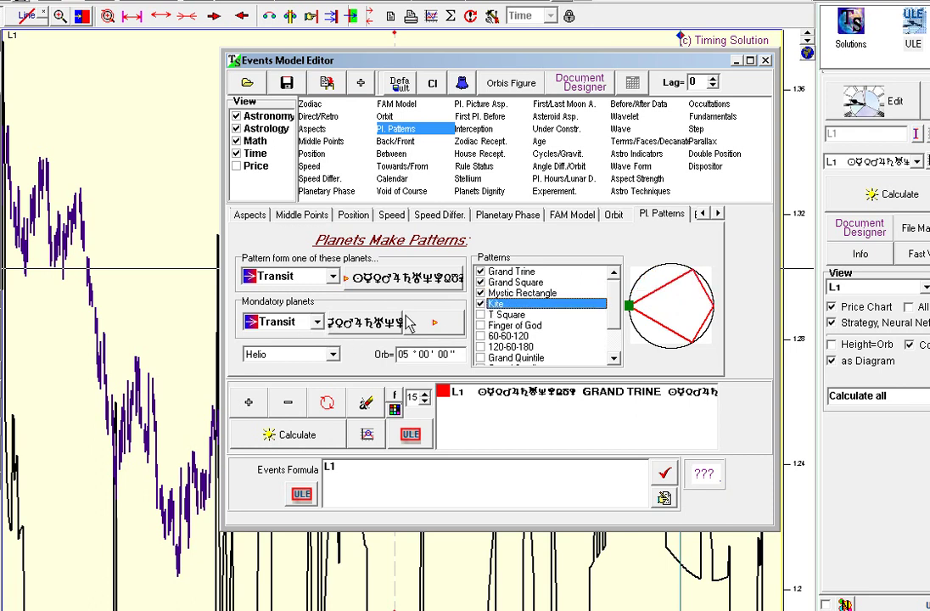
left_click(481, 315)
left_click(481, 326)
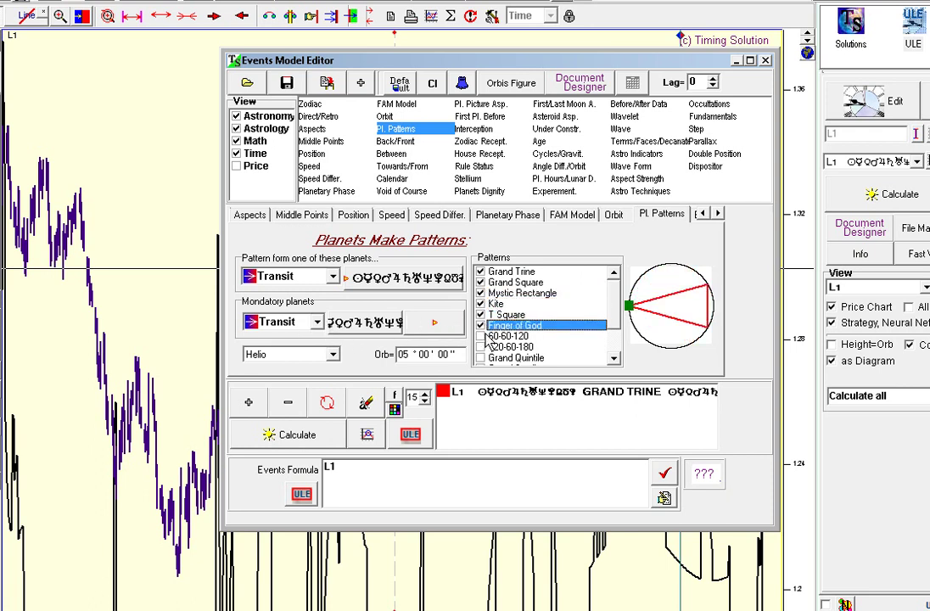
scroll(586, 340, "down", 2)
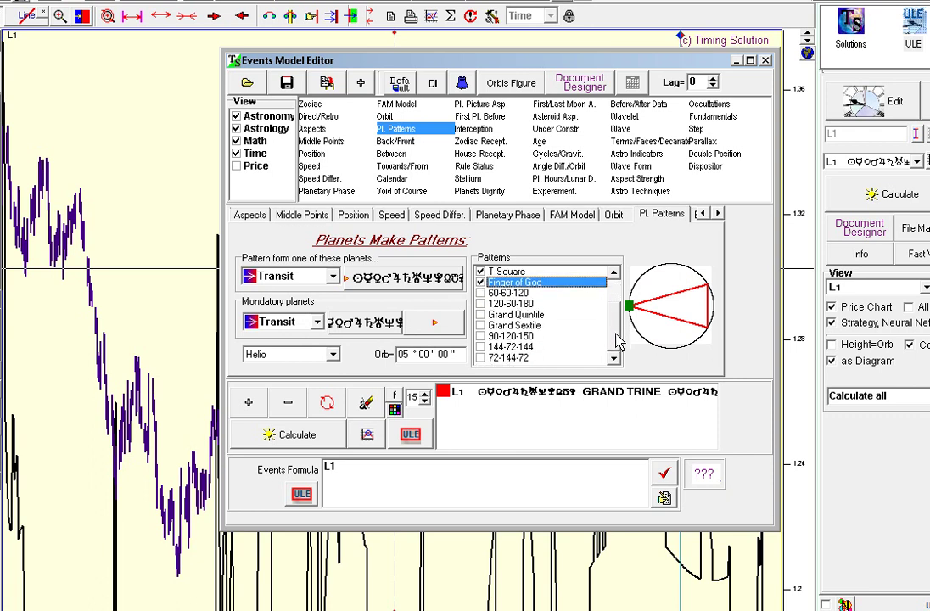
left_click(481, 315)
left_click(481, 326)
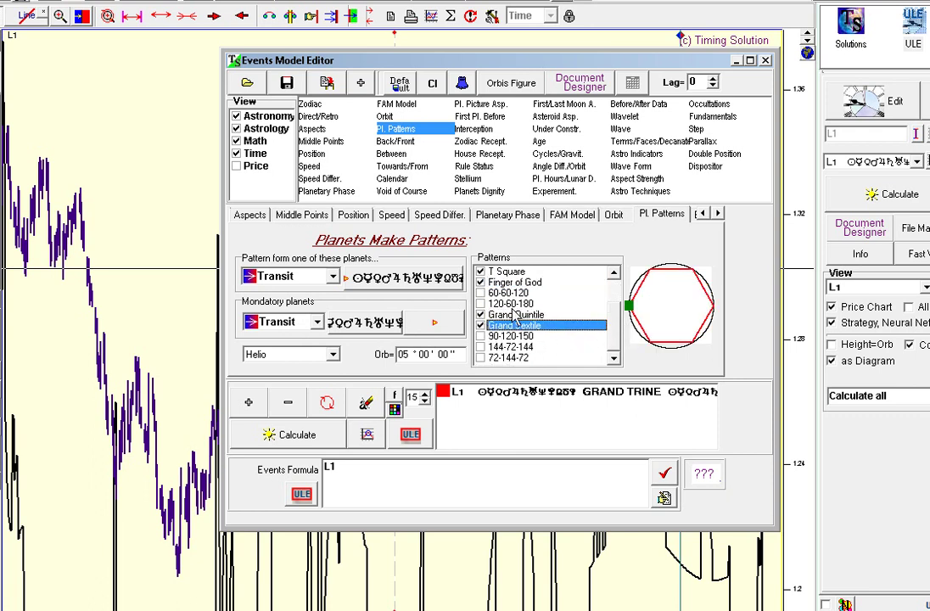
Update the model line with the new patterns, recalculate its event peaks, and view the chart.
left_click_drag(615, 326, 618, 279)
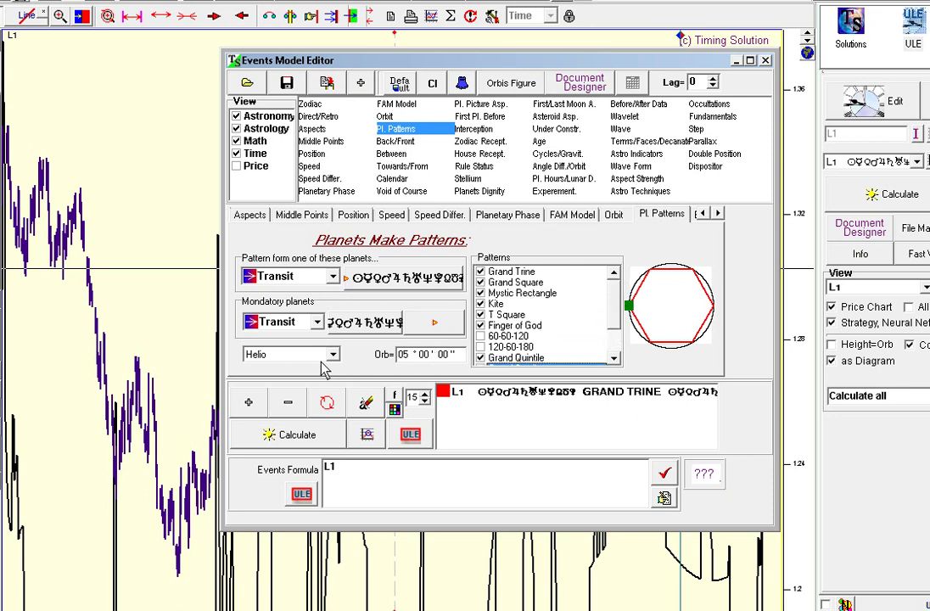
left_click(327, 402)
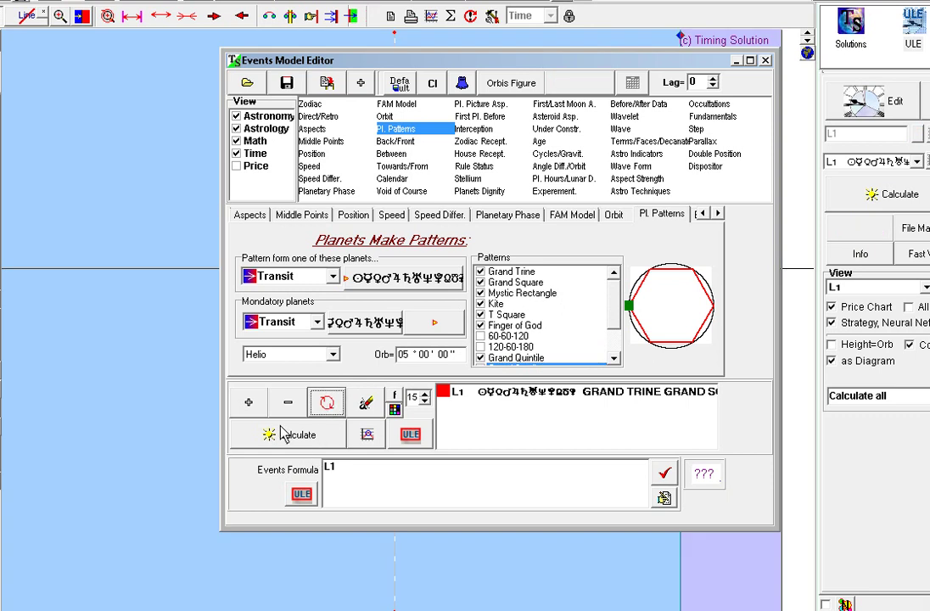
left_click(321, 440)
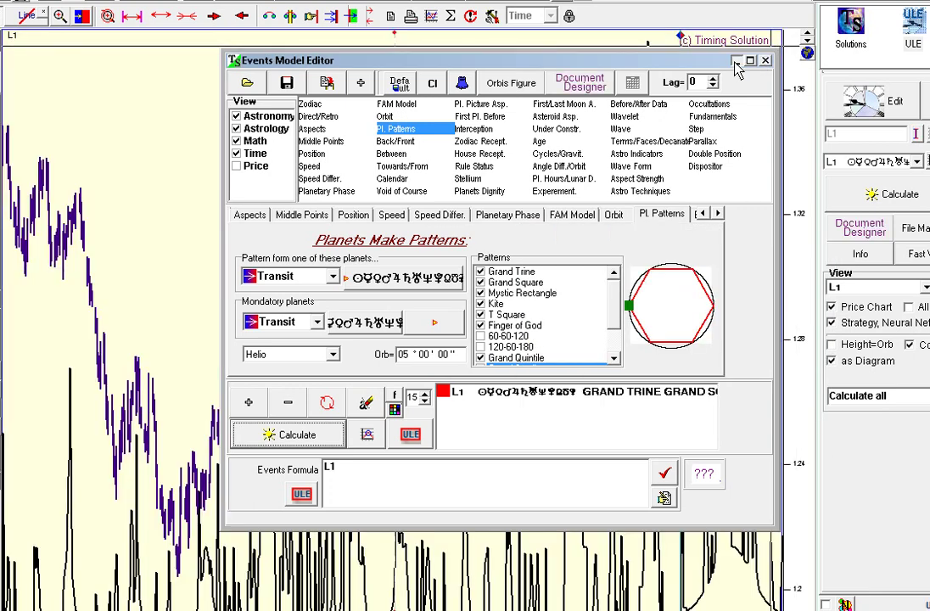
left_click(736, 62)
In the Solutions module, draw and select a horizontal line across the lower event peaks.
left_click(852, 25)
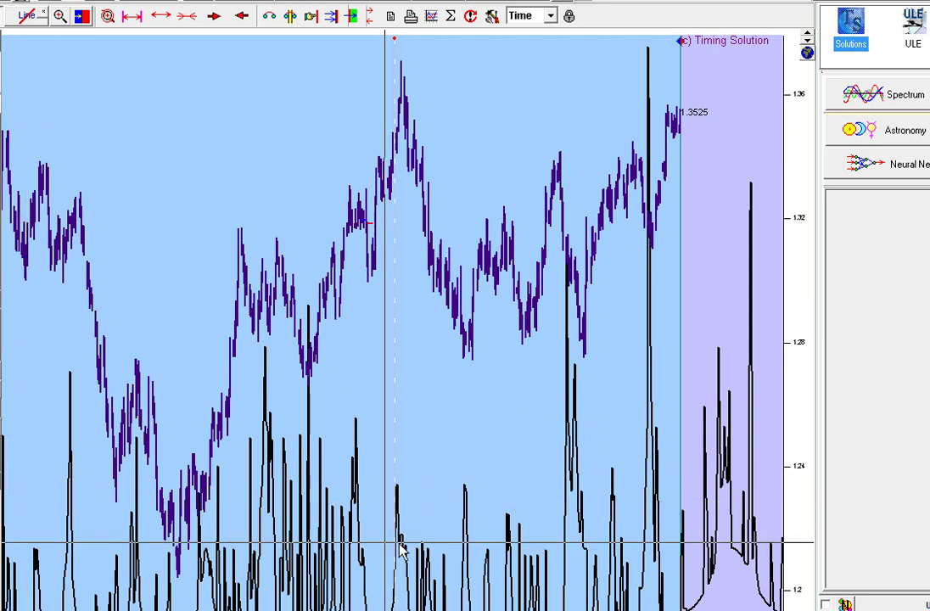
mouse_move(27, 536)
left_mouse_down()
mouse_move(492, 521)
mouse_move(746, 548)
left_mouse_up()
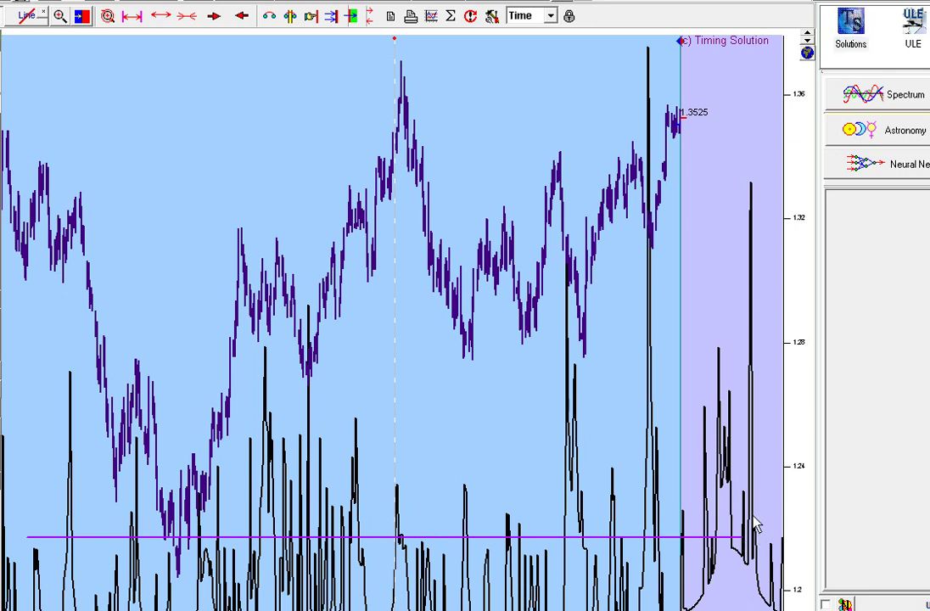
left_click(655, 509)
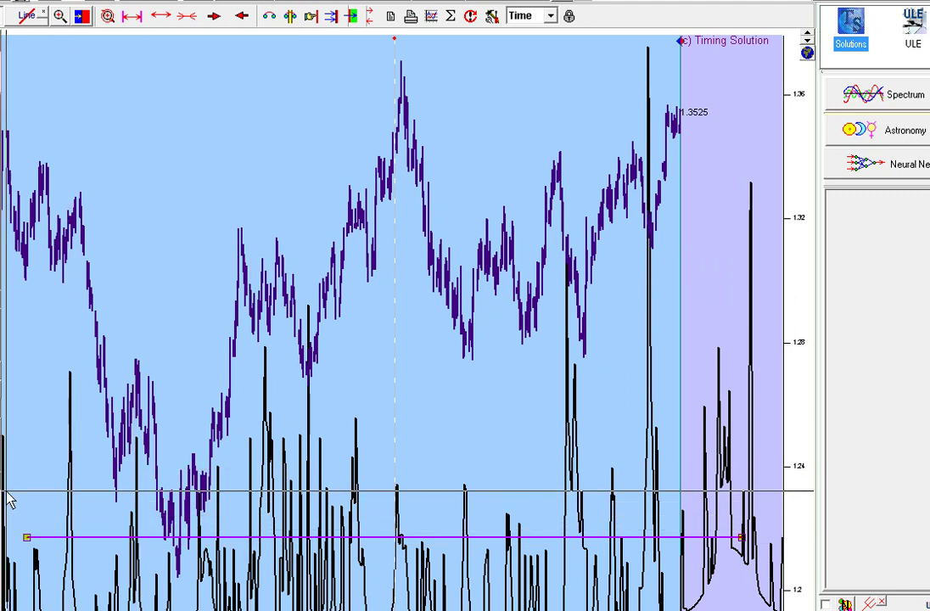
Shift the chart back and forth through the data, then delete the magenta horizontal line.
left_click(242, 15)
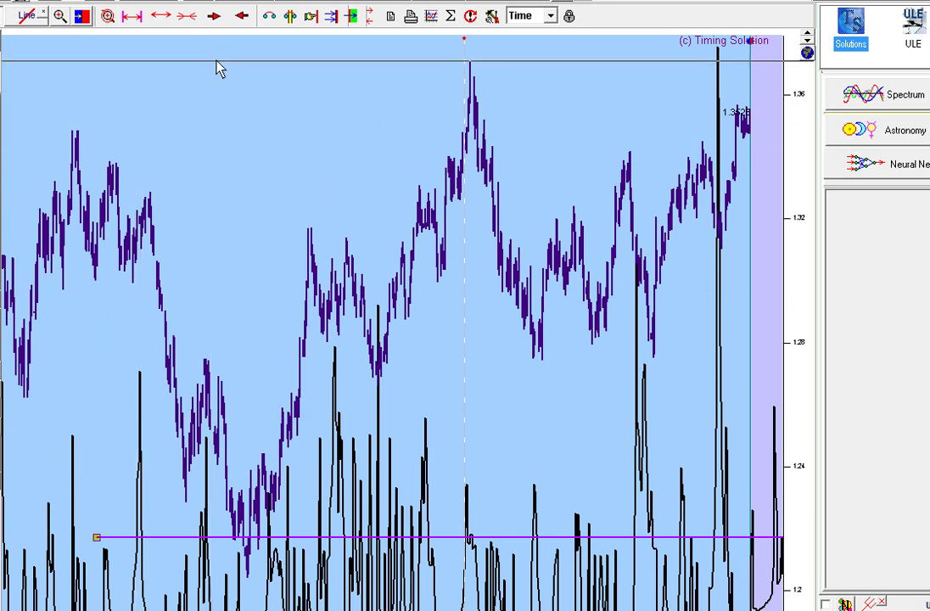
left_click(214, 17)
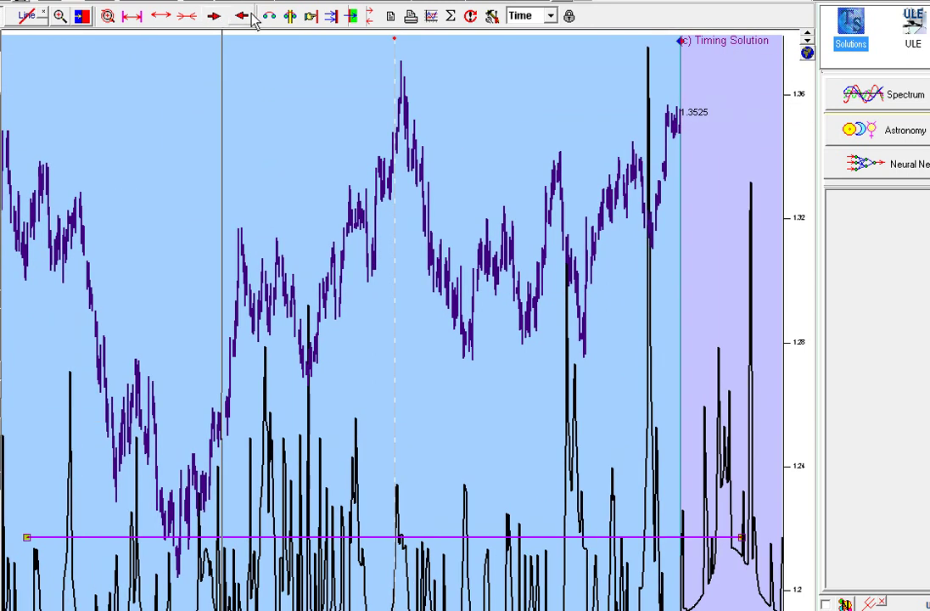
left_click(250, 17)
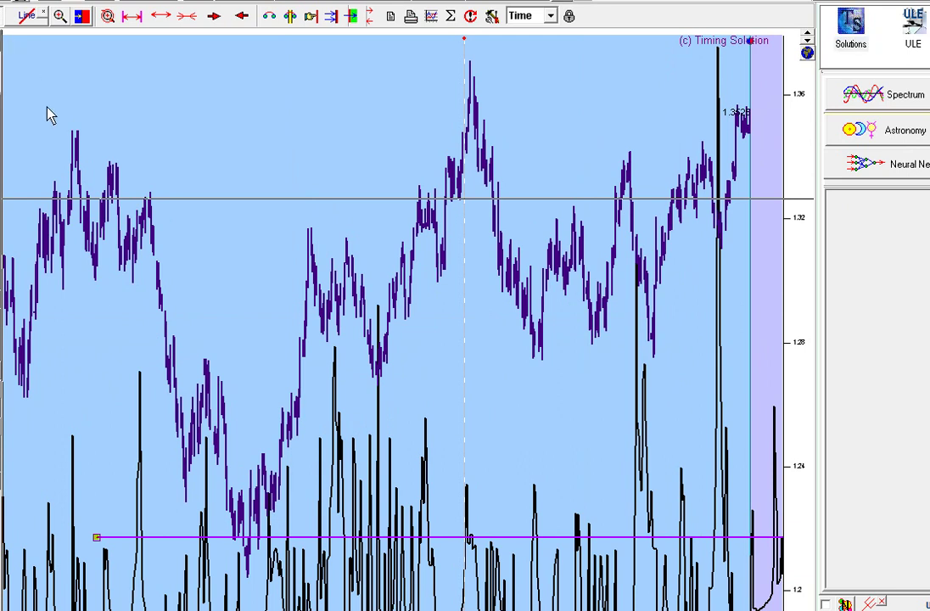
key("Delete")
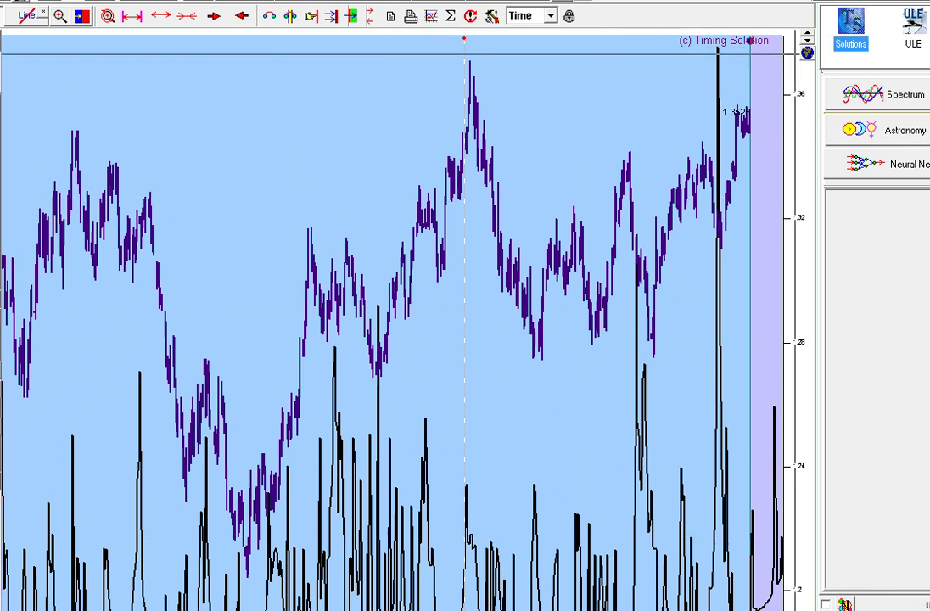
Open the L1 events model in ULE and untick every pattern except Grand Trine.
left_click(912, 26)
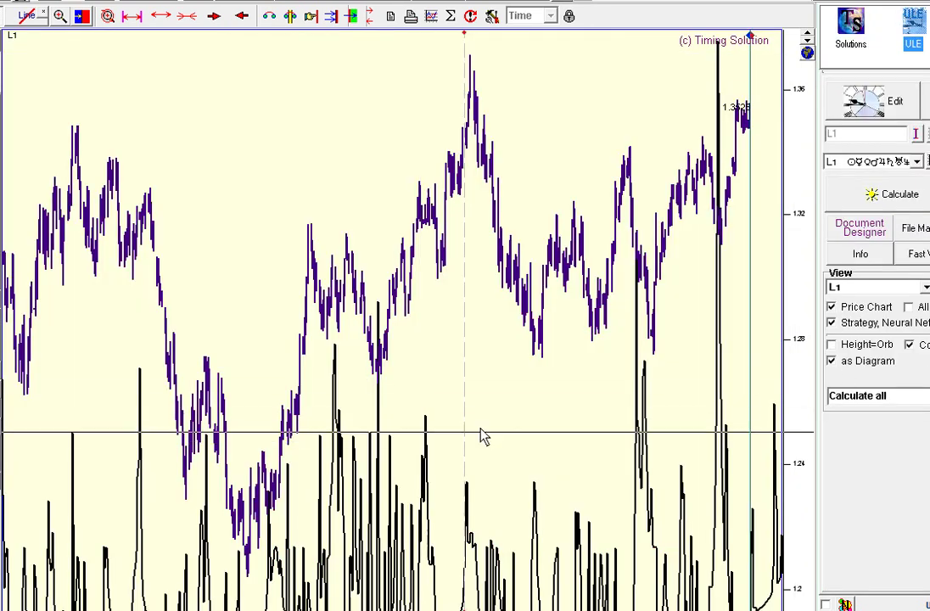
double_click(464, 396)
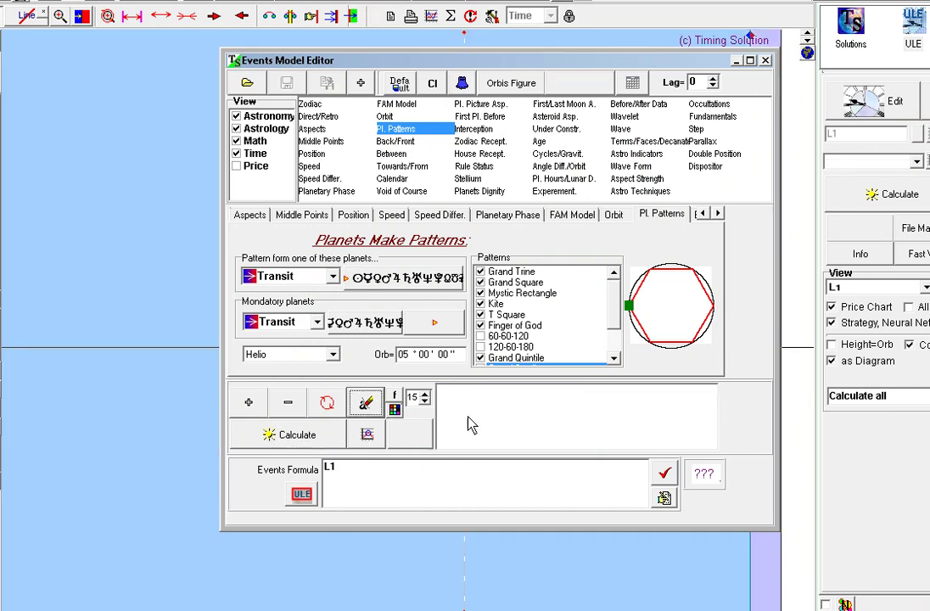
left_click(614, 358)
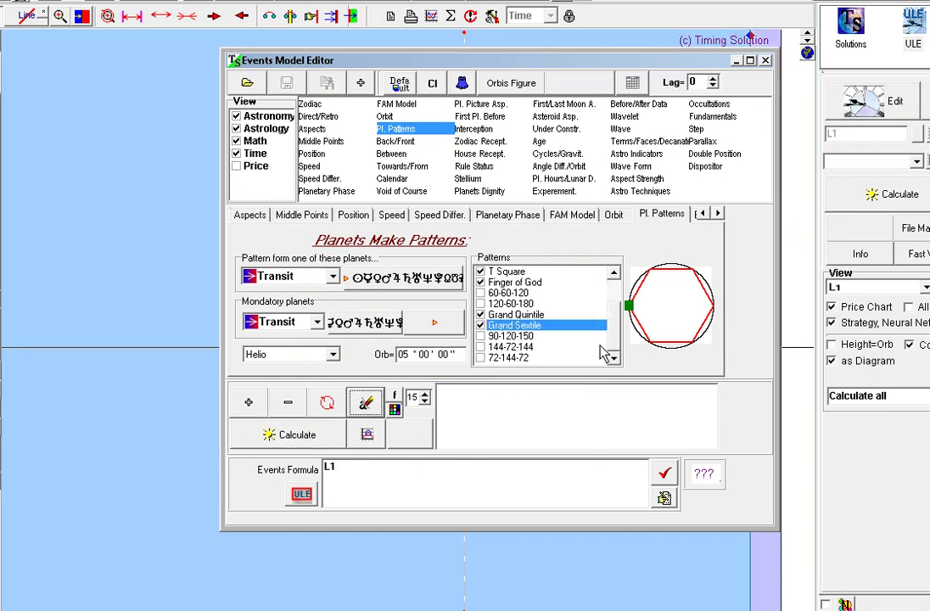
left_click(481, 325)
left_click(481, 314)
left_click(482, 281)
left_click(481, 271)
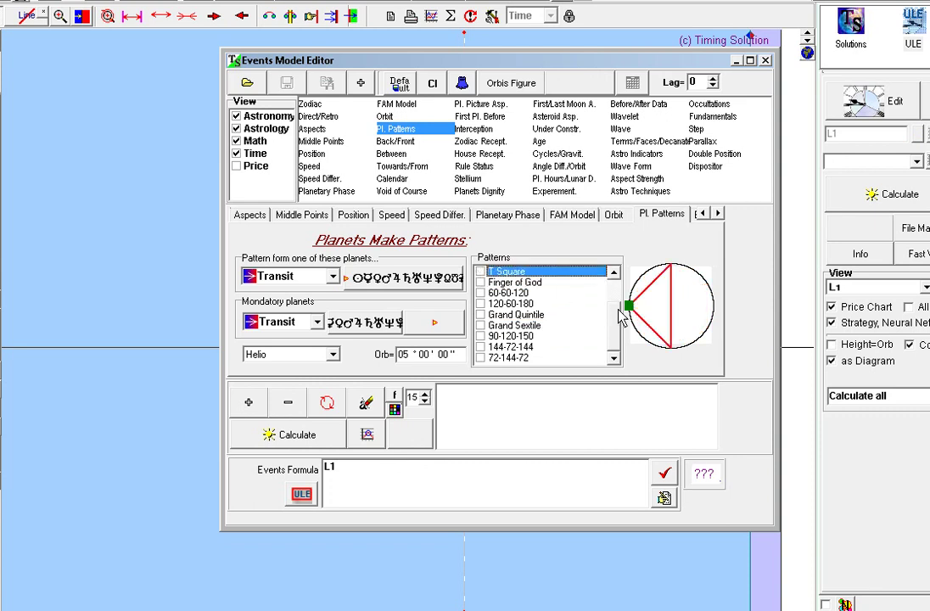
scroll(509, 306, "up", 2)
left_click(481, 303)
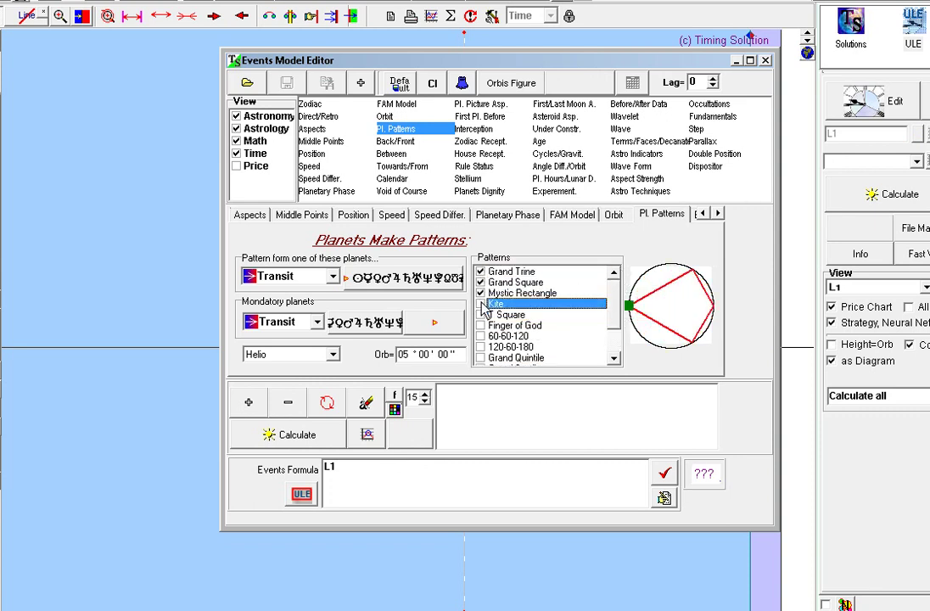
left_click(482, 293)
left_click(482, 283)
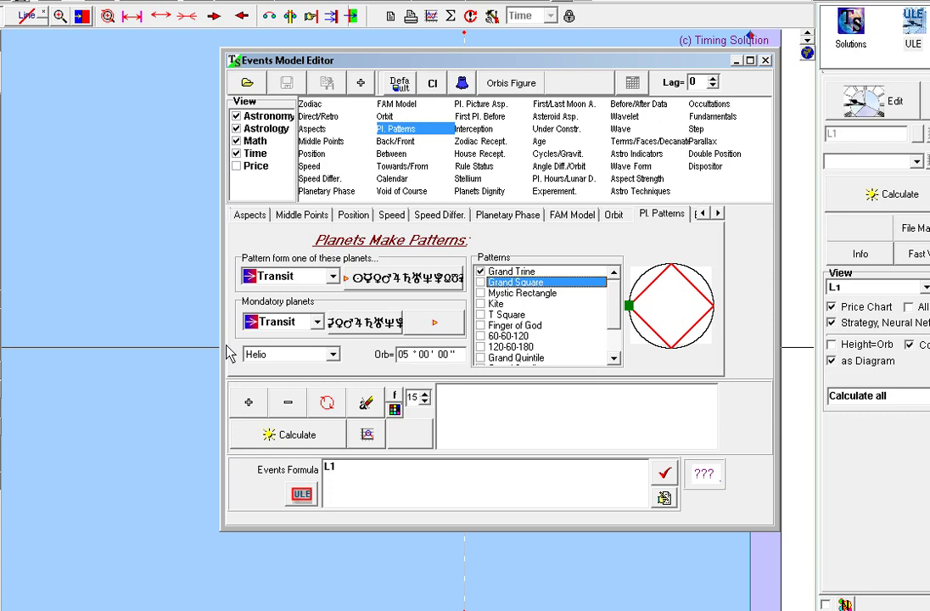
Set the mandatory planets to Natal with a 03° orb, leaving transit planets unchanged.
left_click(315, 322)
left_click(276, 347)
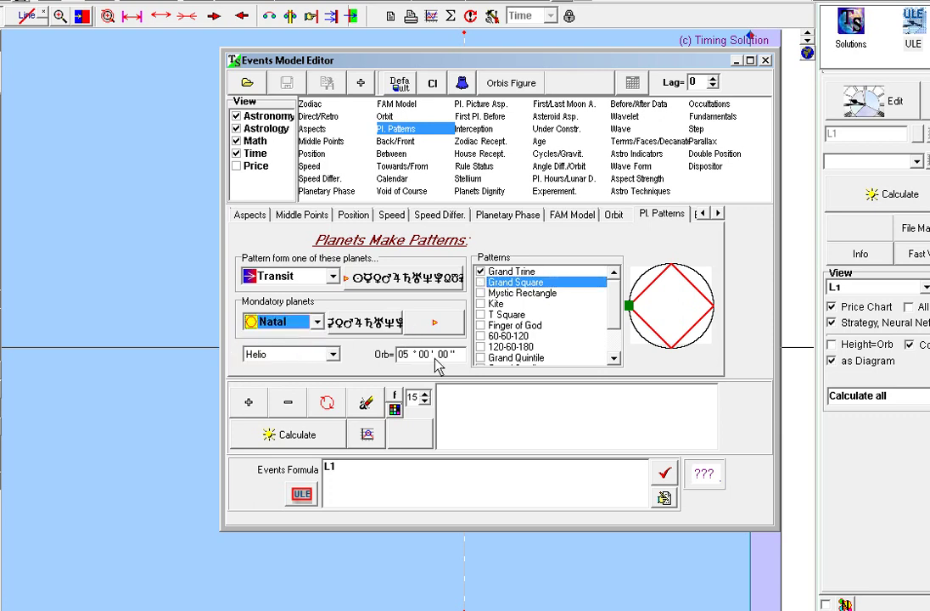
left_click(404, 355)
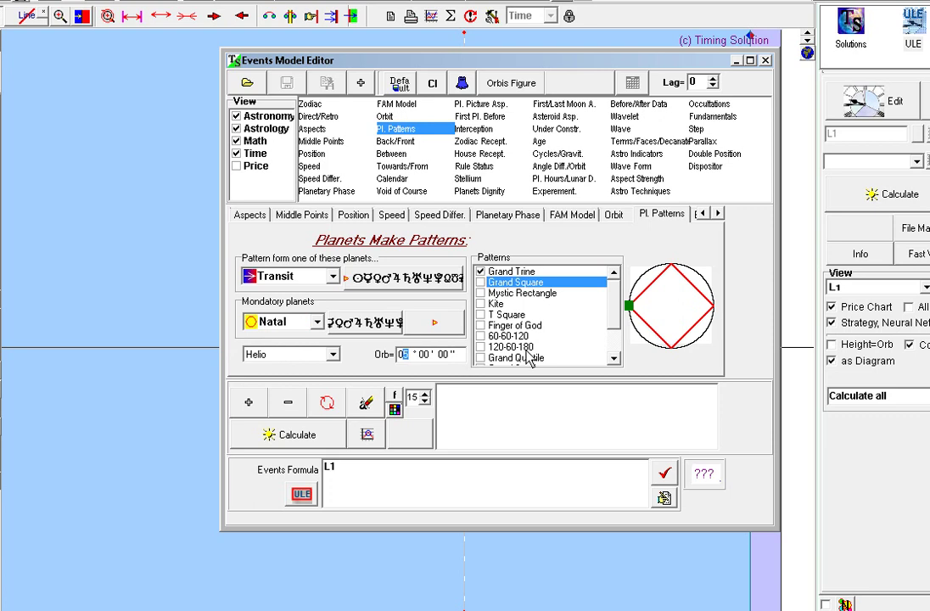
type("03")
left_click(399, 280)
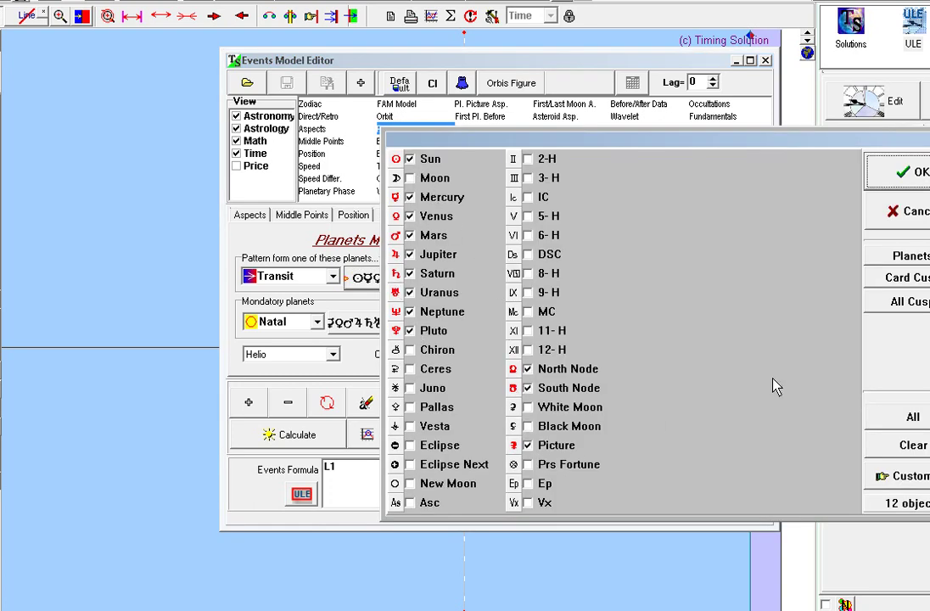
left_click(893, 213)
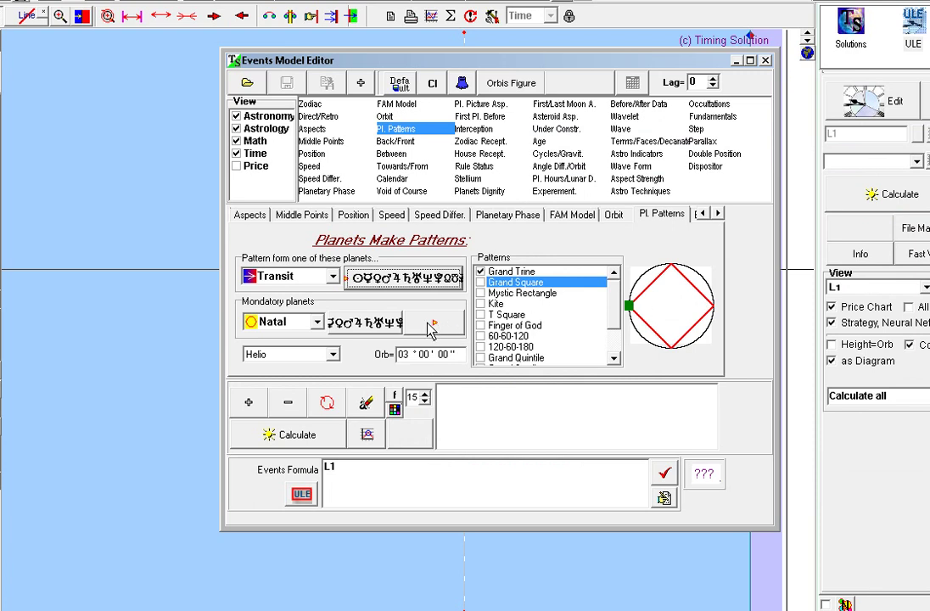
Clear the natal planet list, try several combinations, and confirm Venus and Jupiter.
left_click(376, 323)
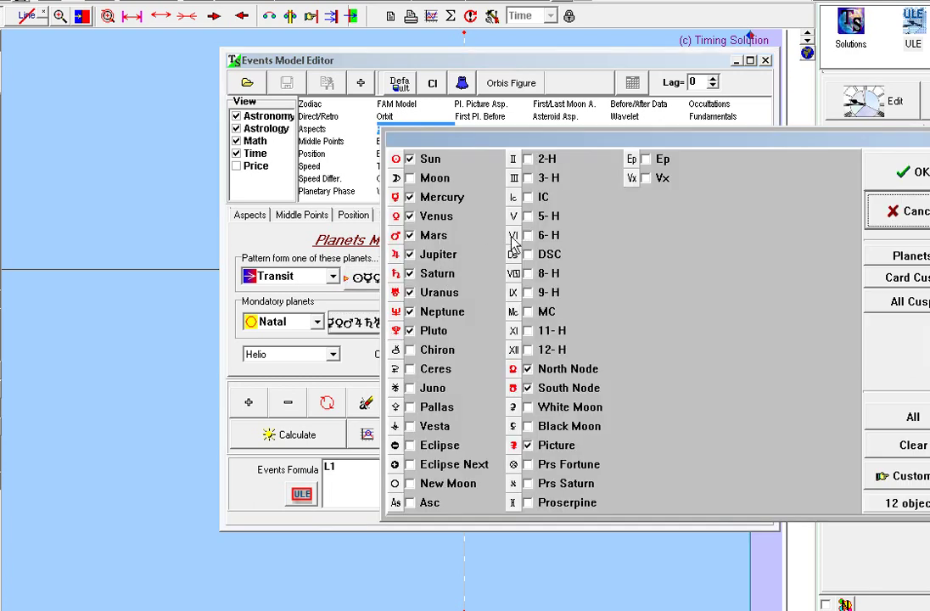
left_click(913, 444)
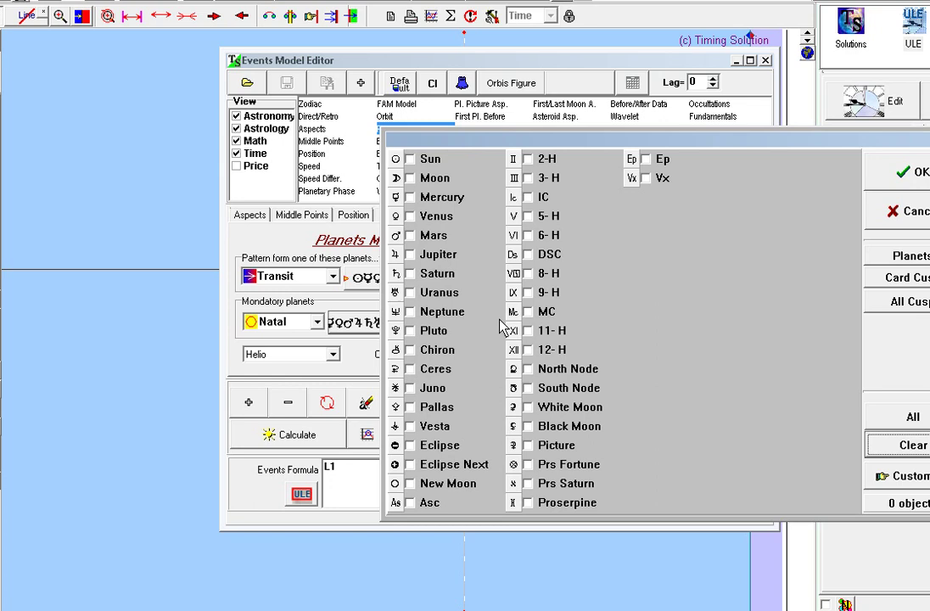
left_click(411, 216)
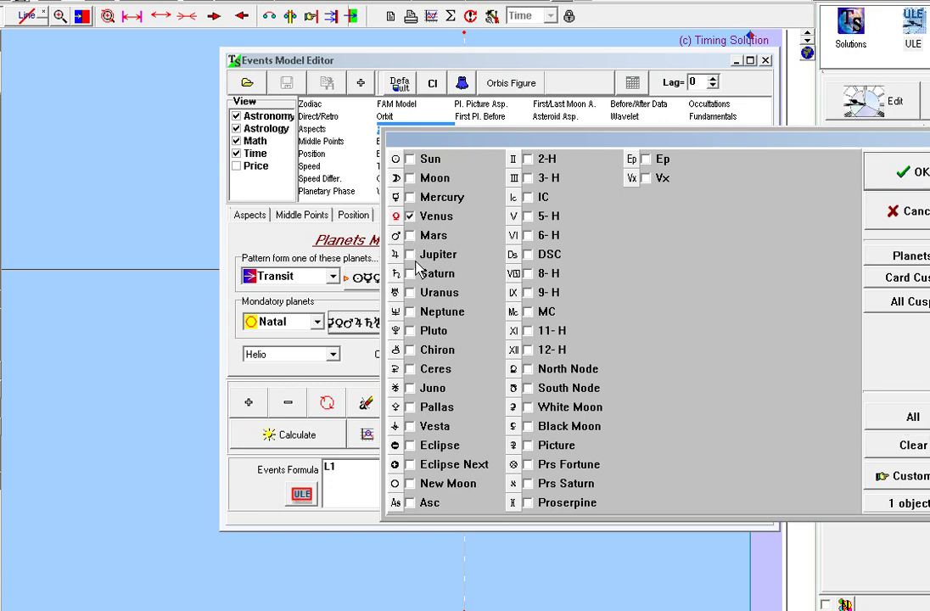
left_click(410, 256)
left_click(410, 254)
left_click(411, 216)
left_click(411, 235)
left_click(411, 274)
left_click(411, 274)
left_click(411, 235)
left_click(411, 160)
left_click(411, 178)
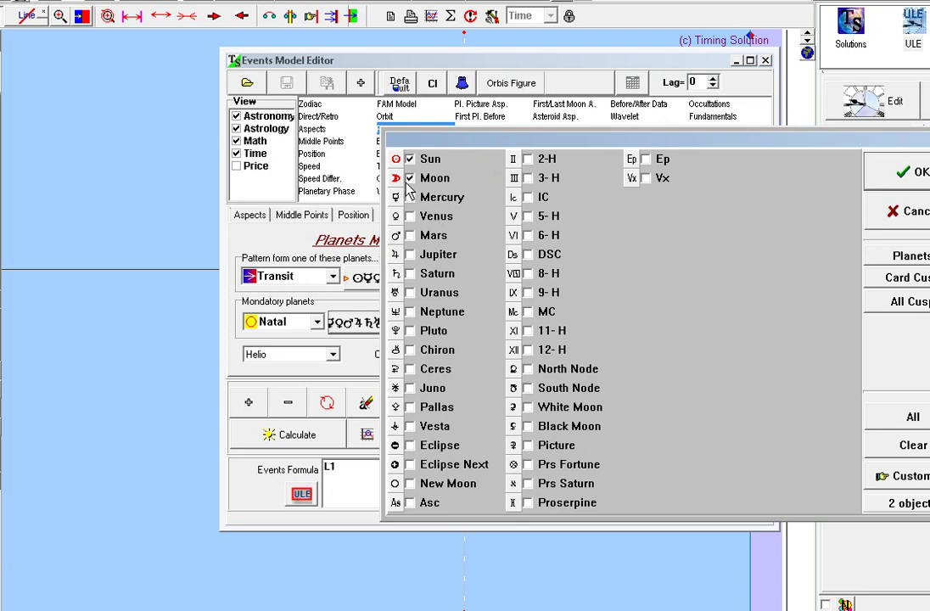
key("space")
left_click(411, 218)
left_click(915, 171)
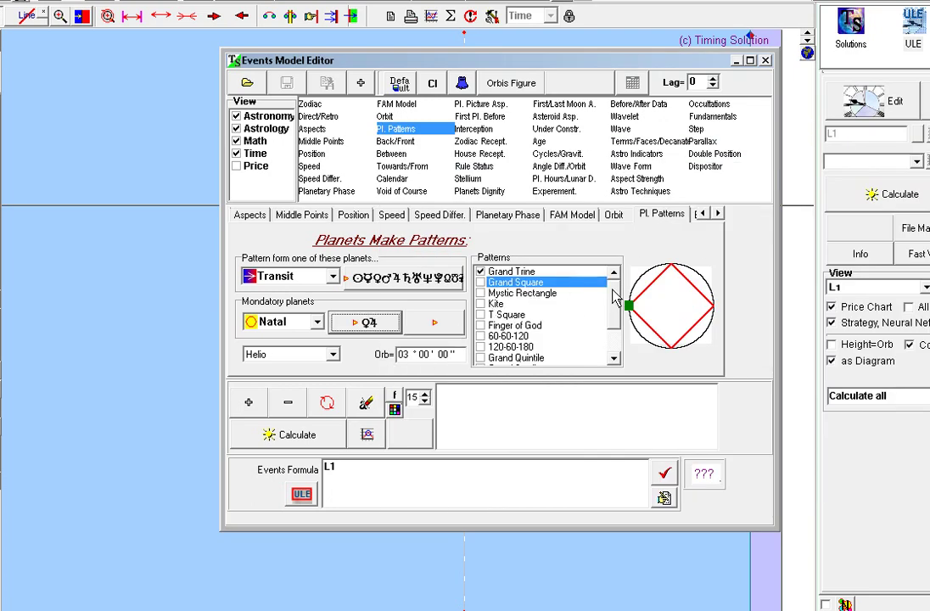
Tick the 60-60-120 and Grand Sextile patterns, refresh, and add the L1 model line.
mouse_move(615, 307)
left_mouse_down()
mouse_move(609, 337)
mouse_move(617, 293)
left_mouse_up()
left_click(482, 336)
scroll(611, 327, "down", 1)
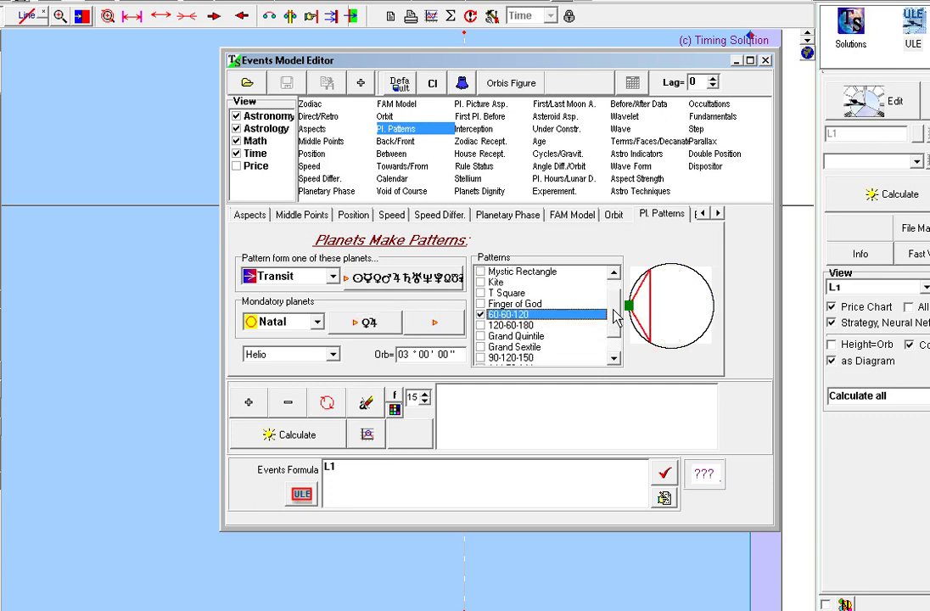
left_click_drag(615, 316, 615, 334)
left_click(481, 326)
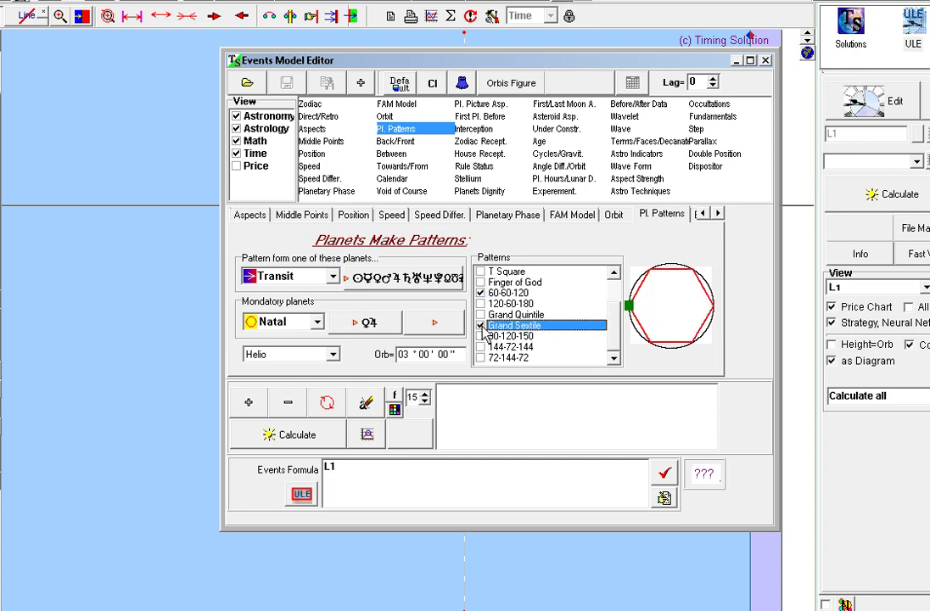
left_click_drag(616, 330, 620, 307)
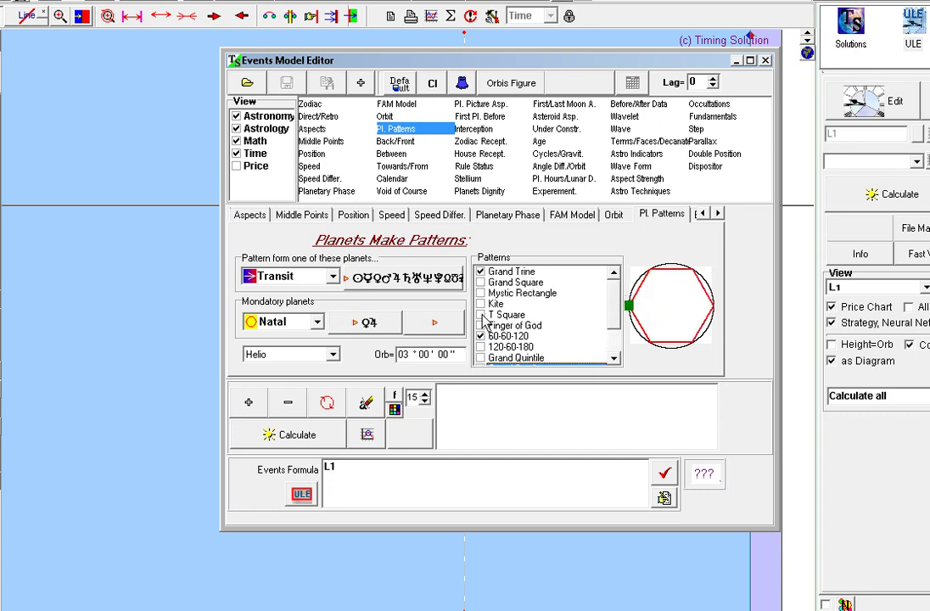
left_click_drag(616, 299, 615, 321)
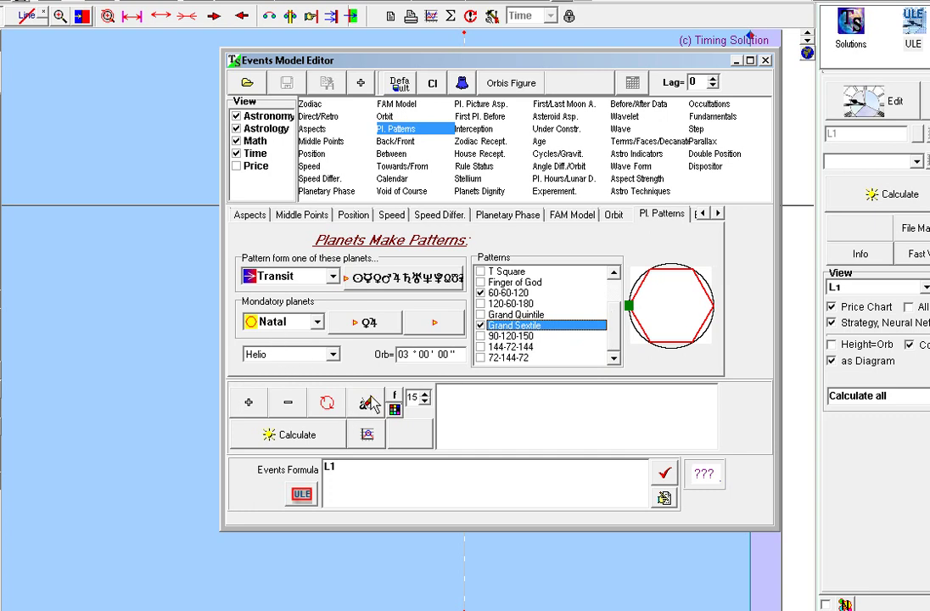
left_click(327, 403)
left_click(249, 403)
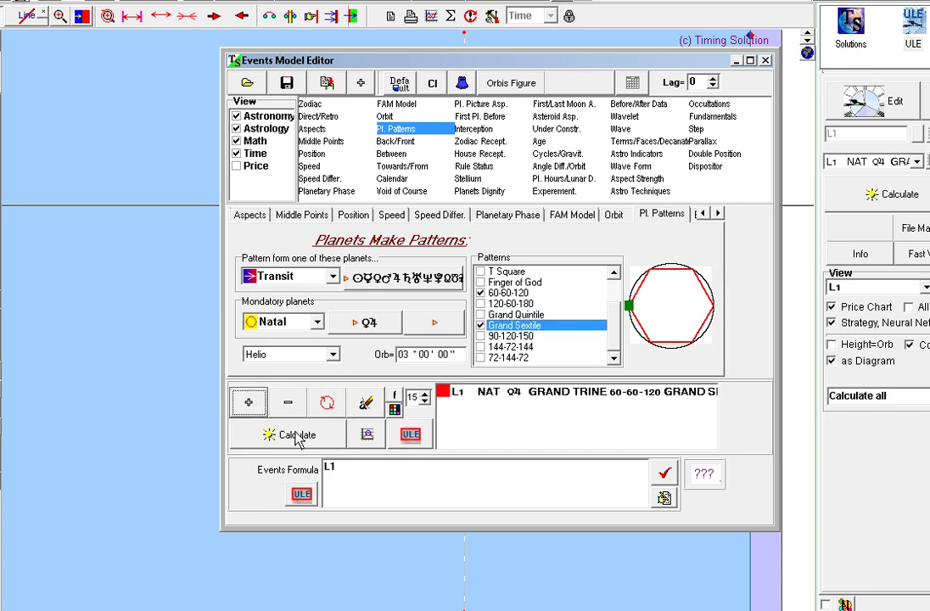
Calculate the Venus–Jupiter model, hide the editor, and shift the chart back five steps.
left_click(298, 435)
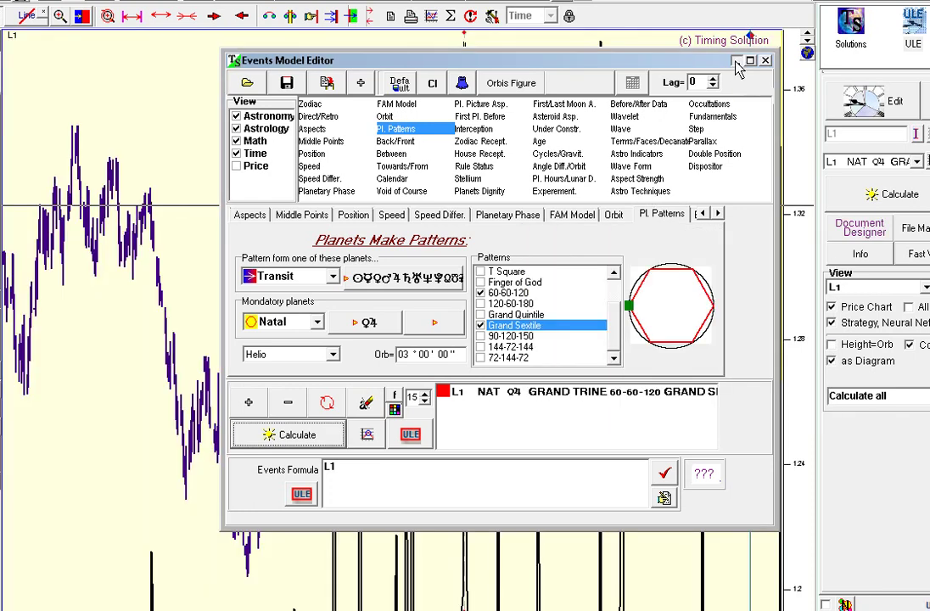
left_click(737, 61)
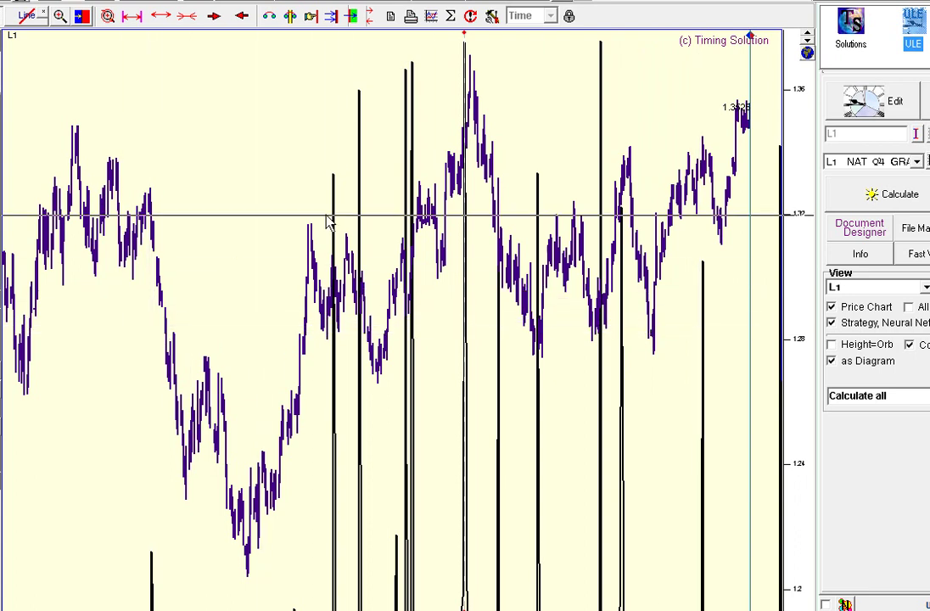
left_click(242, 18)
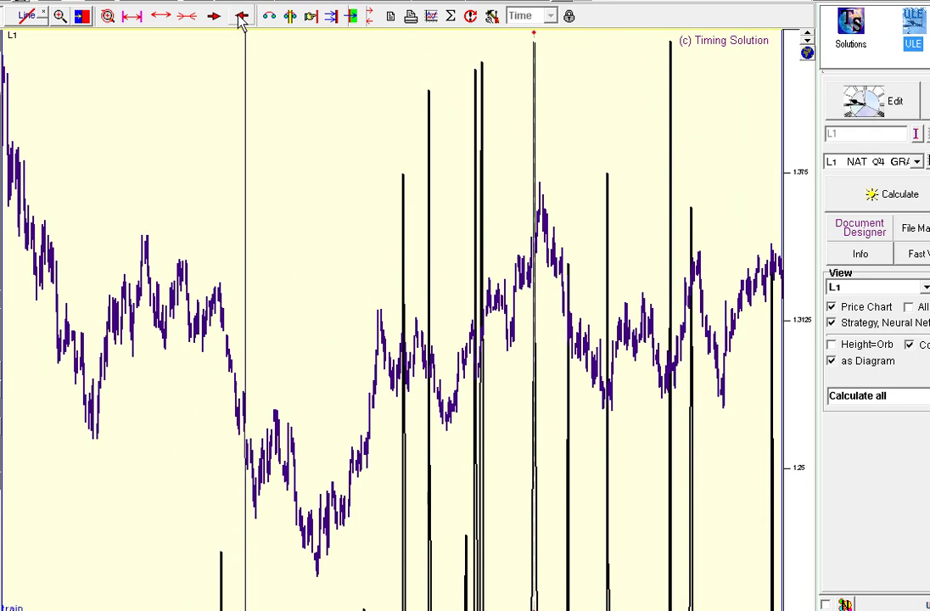
left_click(242, 18)
left_click(242, 19)
left_click(242, 18)
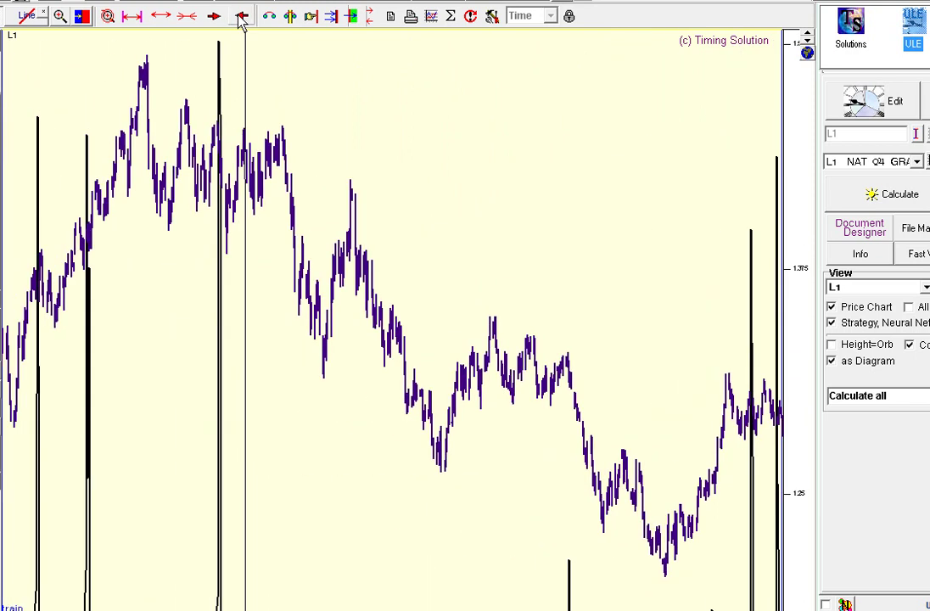
left_click(242, 19)
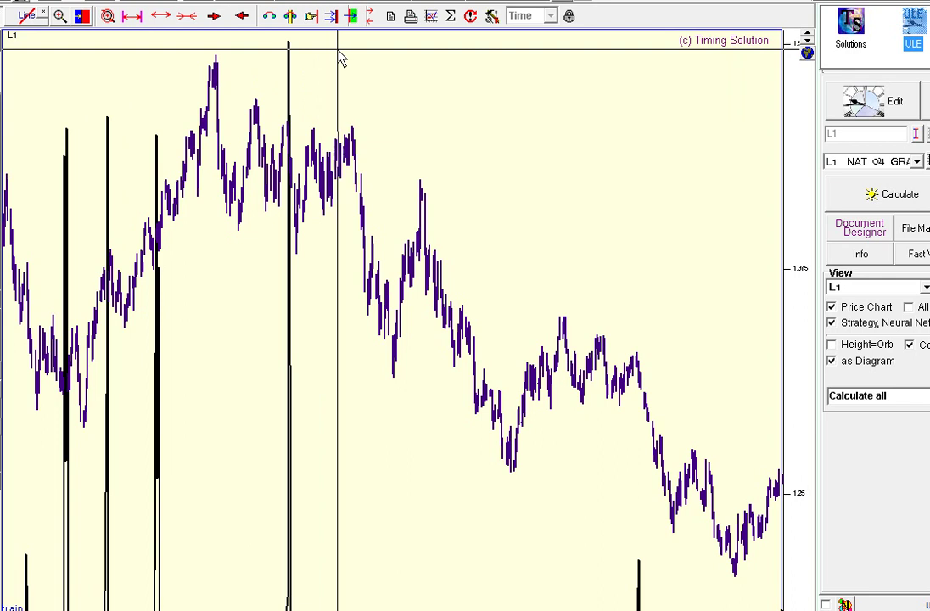
Move the price chart forward six steps toward the latest data.
left_click(215, 18)
left_click(216, 18)
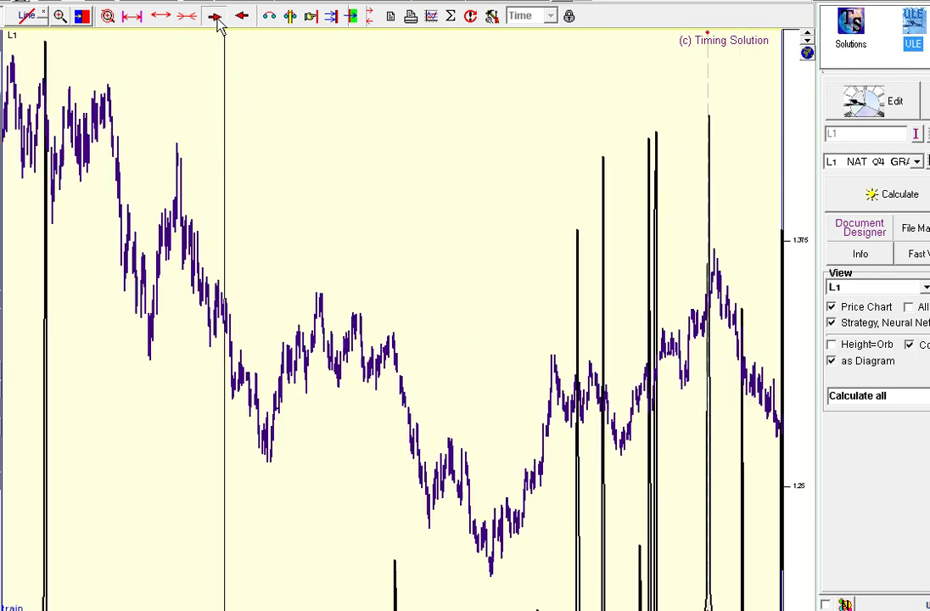
left_click(216, 17)
left_click(215, 18)
left_click(216, 18)
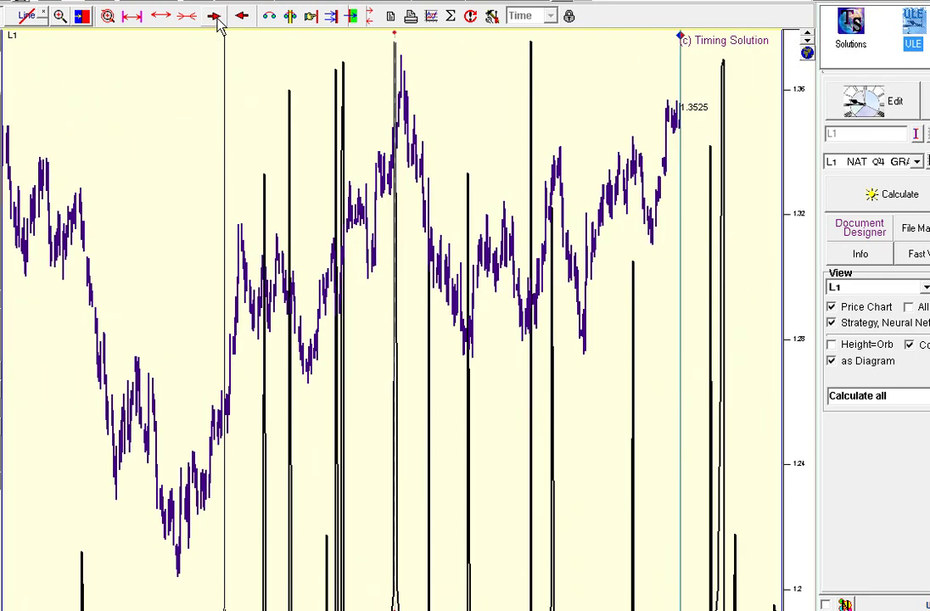
left_click(215, 18)
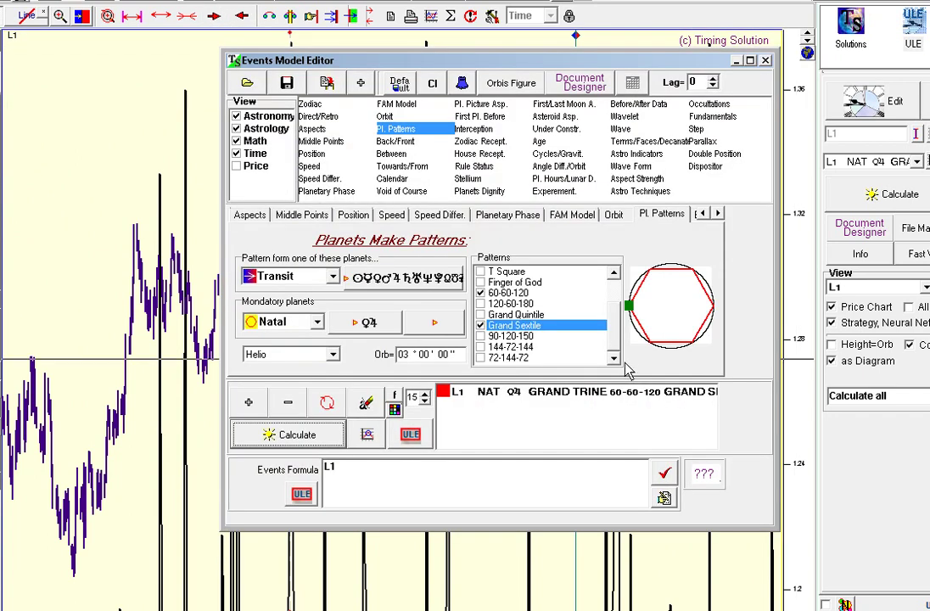
Replace natal Venus and Jupiter with Mars and Saturn, and untick the 60-60-120 pattern.
left_click_drag(618, 337, 626, 299)
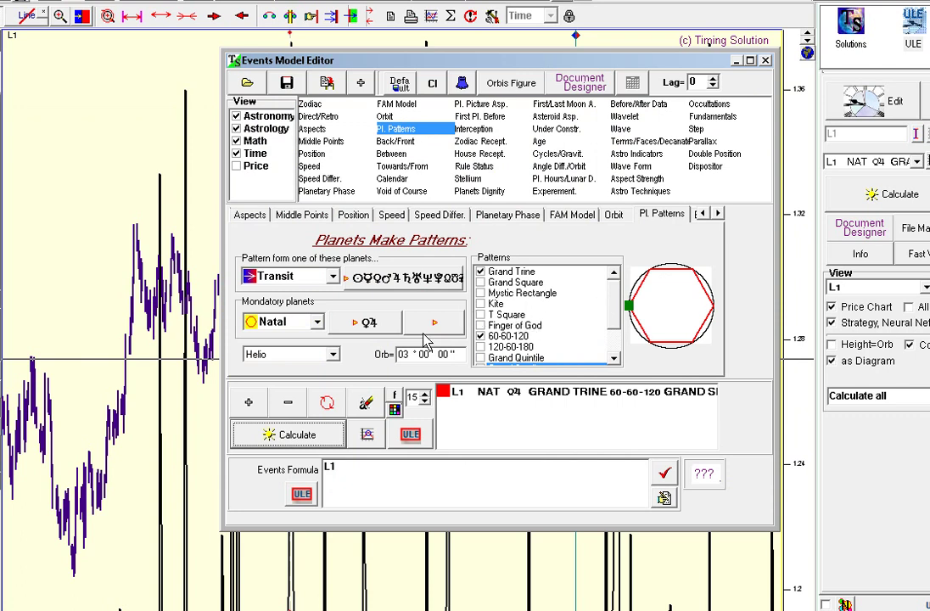
left_click(380, 327)
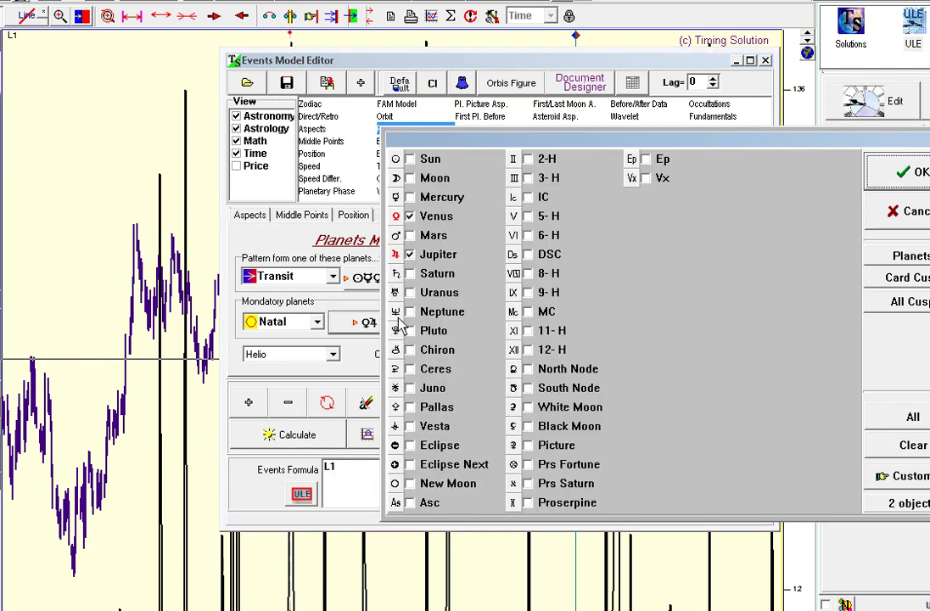
left_click(410, 254)
left_click(410, 216)
left_click(410, 235)
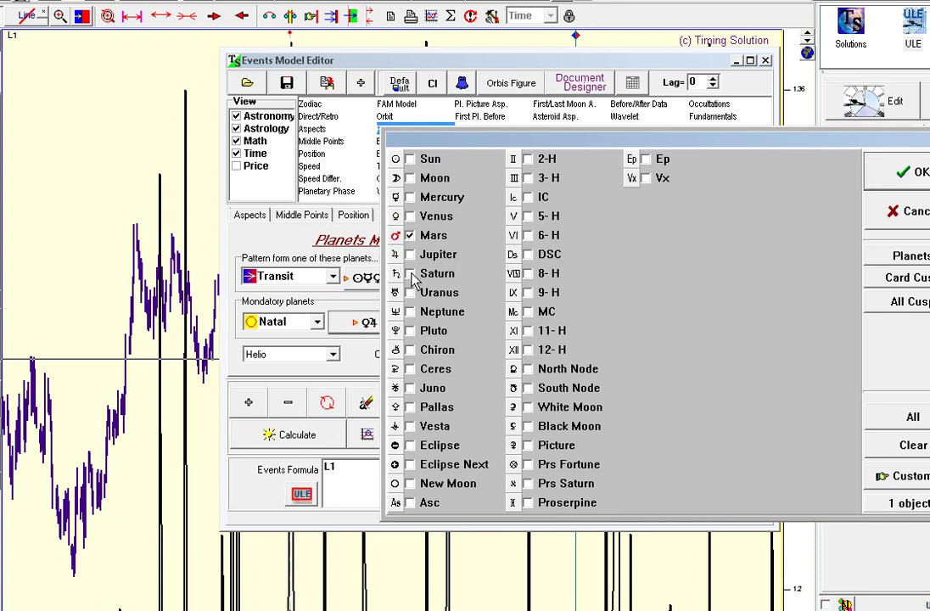
left_click(411, 274)
left_click(912, 172)
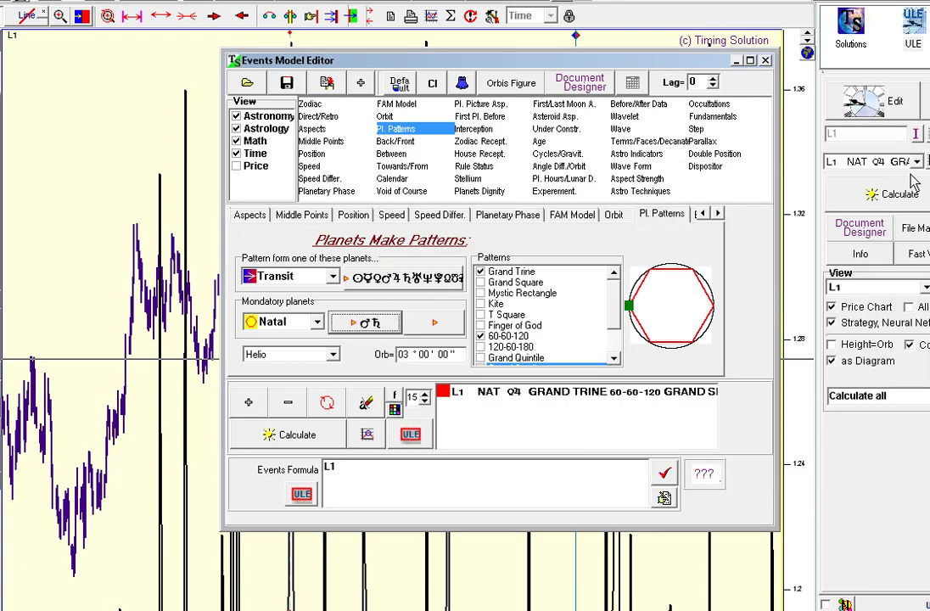
left_click(487, 338)
Swap Grand Trine and Grand Sextile for Grand Square, Mystic Rectangle, T Square and 144-72-144, then refresh L1.
left_click(482, 272)
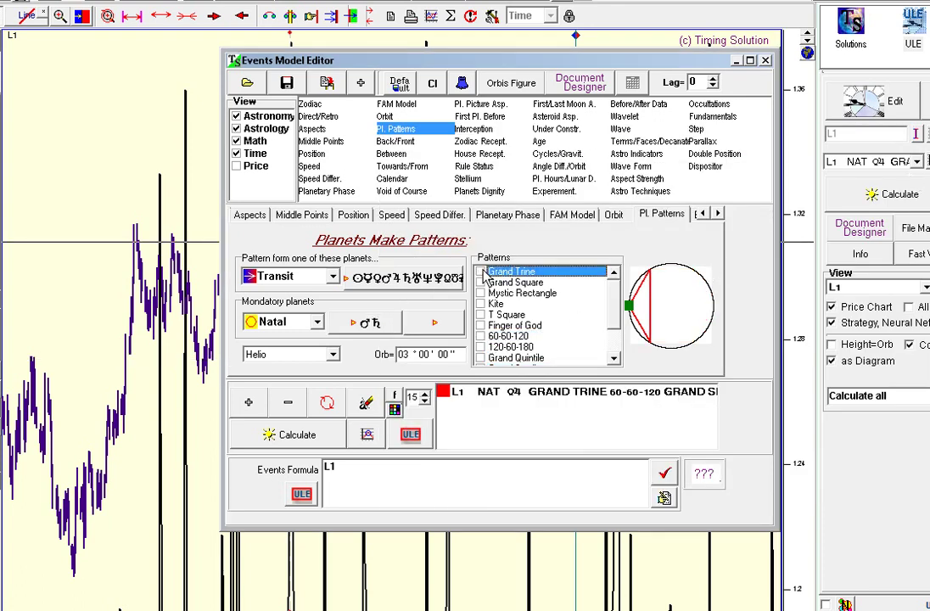
left_click(482, 283)
left_click(481, 292)
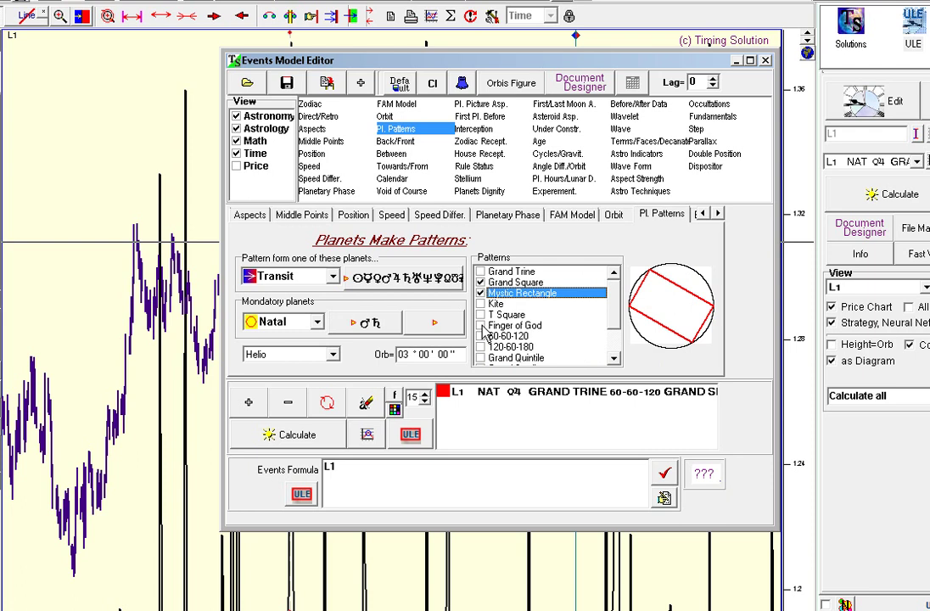
left_click(481, 315)
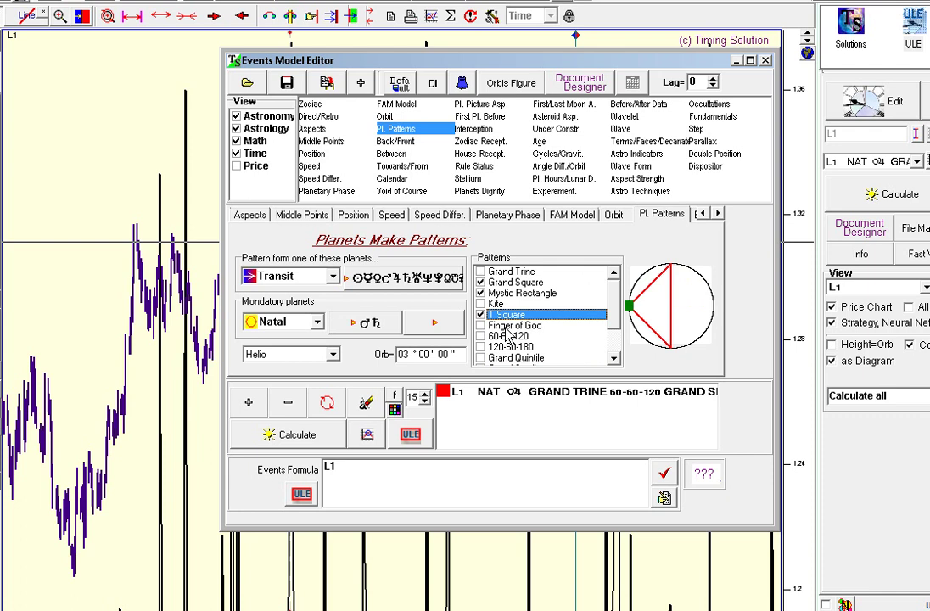
left_click(512, 326)
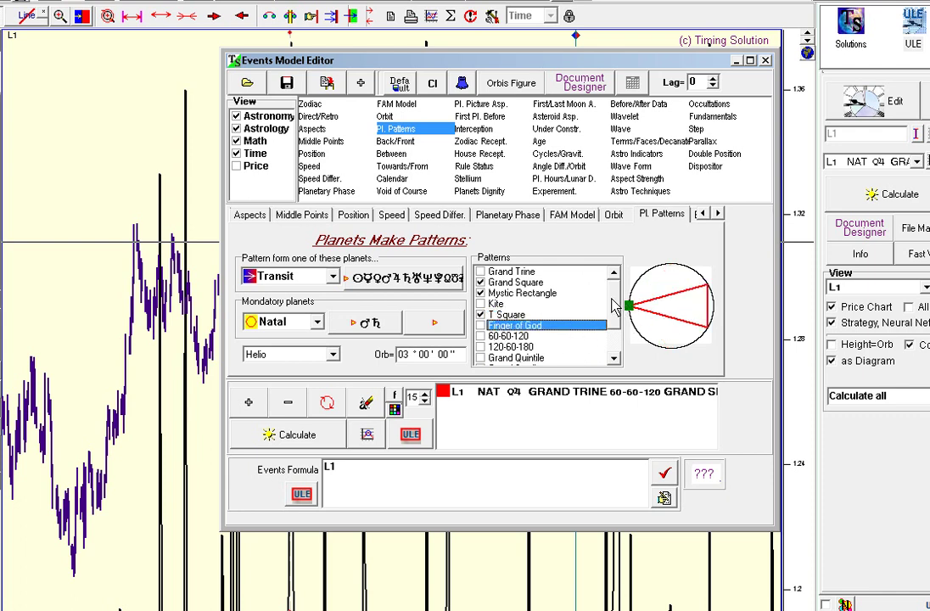
scroll(611, 305, "down", 2)
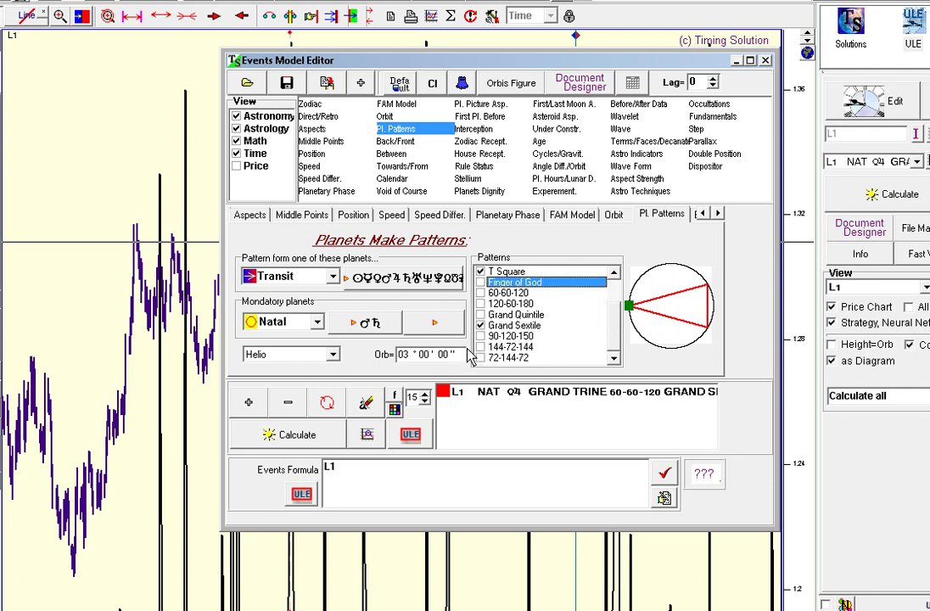
left_click(480, 347)
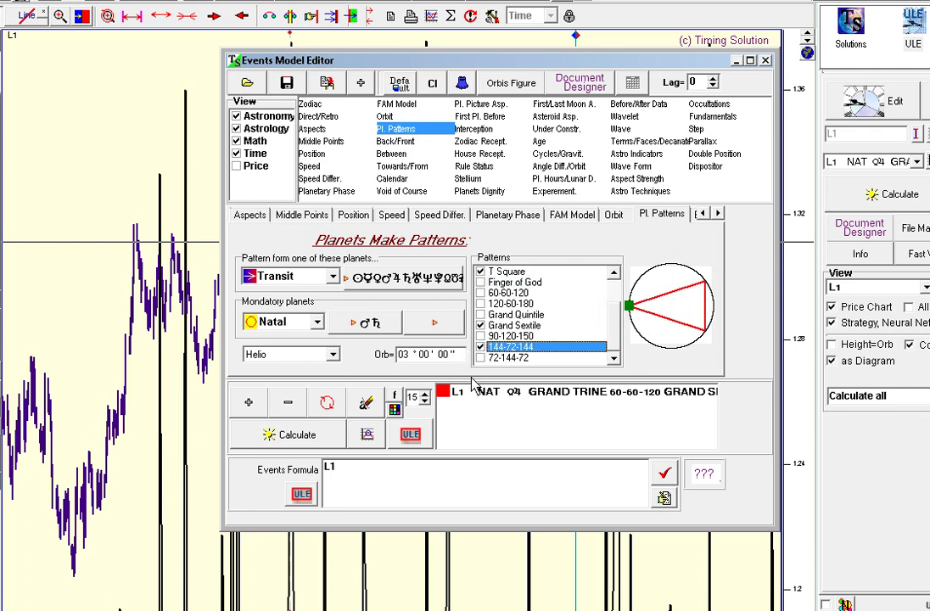
left_click(508, 327)
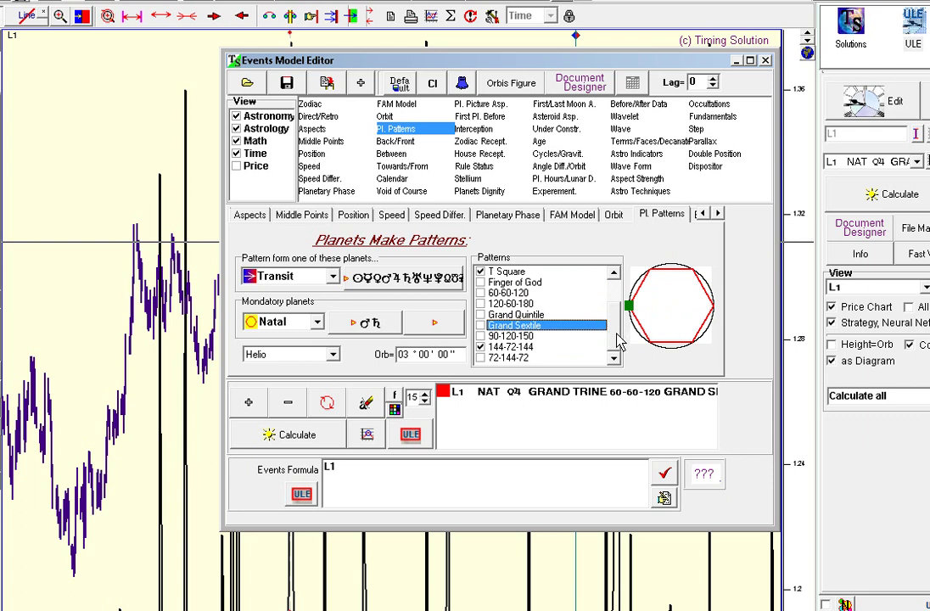
left_click(519, 348)
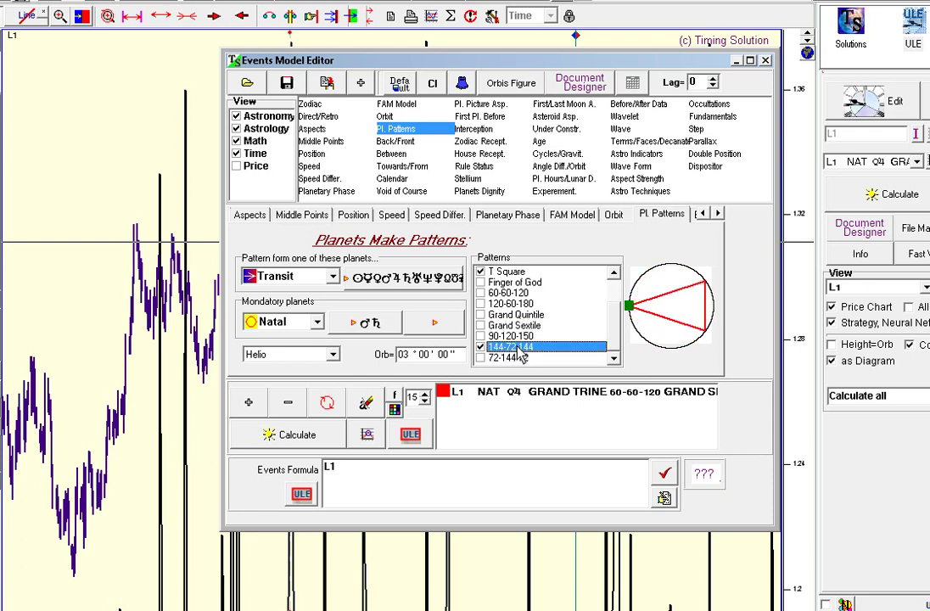
scroll(616, 297, "up", 2)
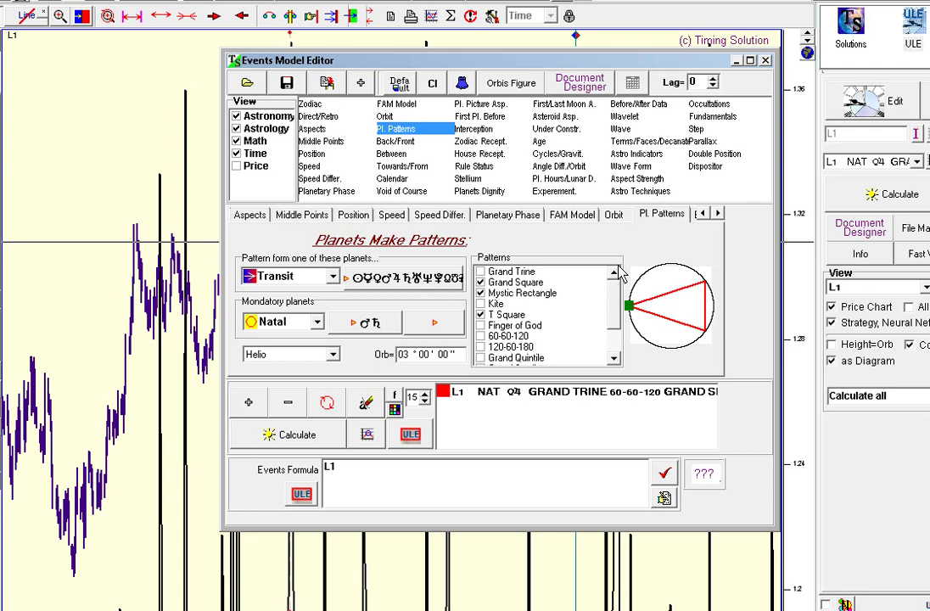
left_click(328, 403)
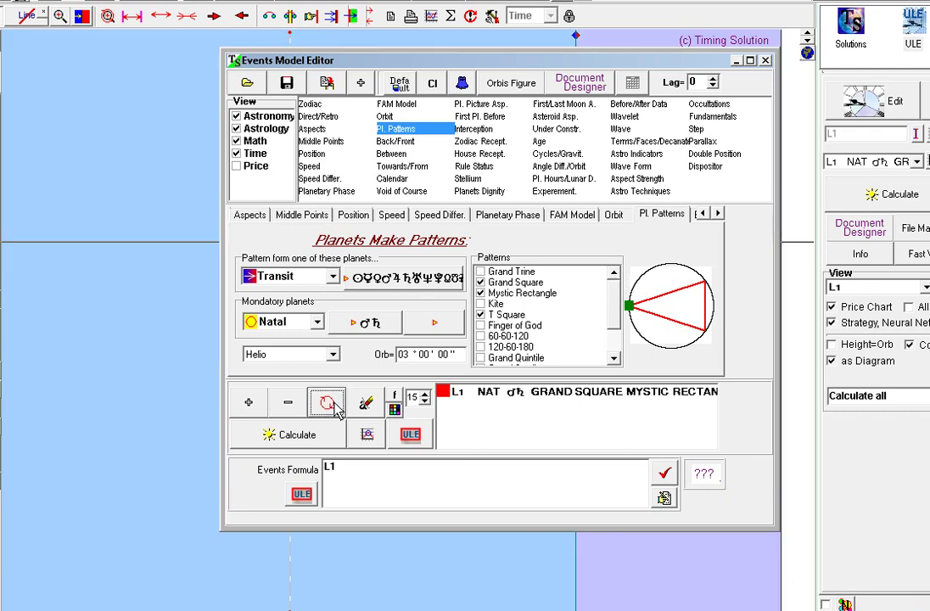
Calculate the Mars–Saturn model, close the editor, and scroll the chart back twice and forward again.
left_click(326, 436)
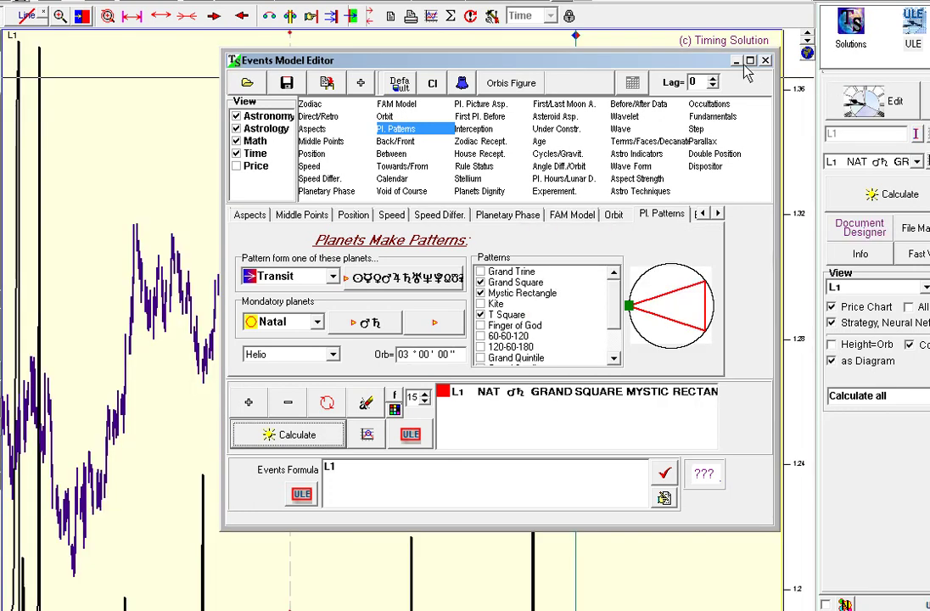
left_click(737, 61)
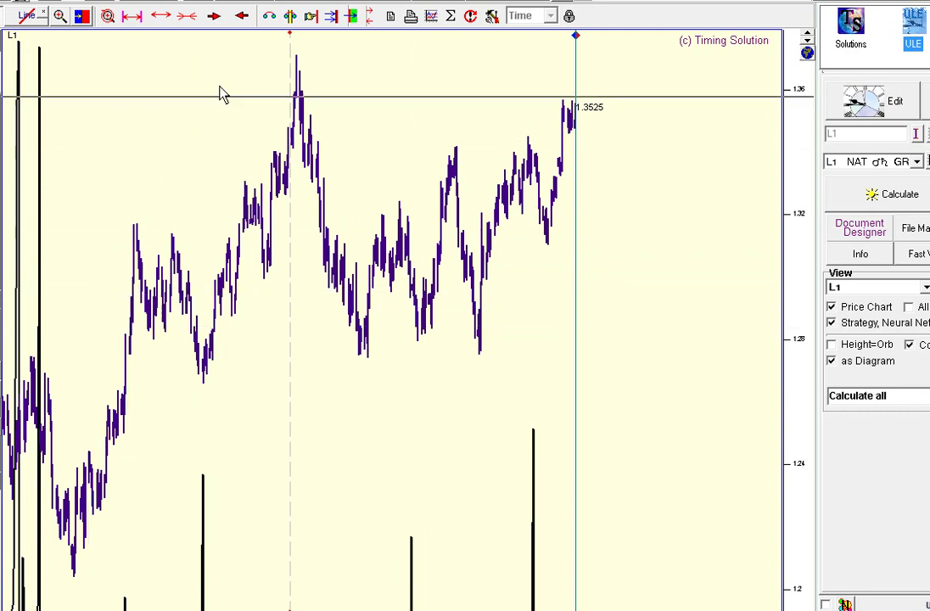
left_click(242, 18)
left_click(242, 18)
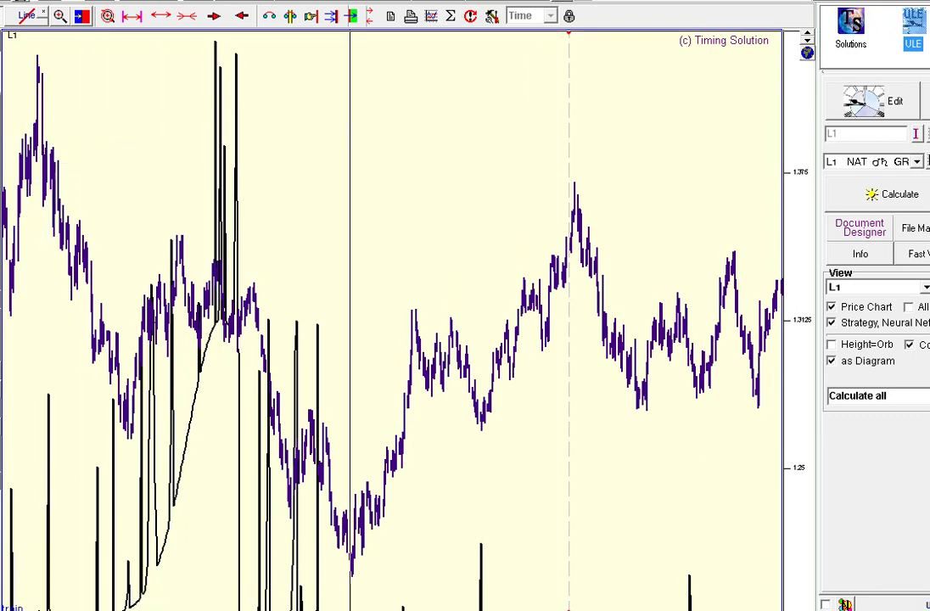
left_click(218, 20)
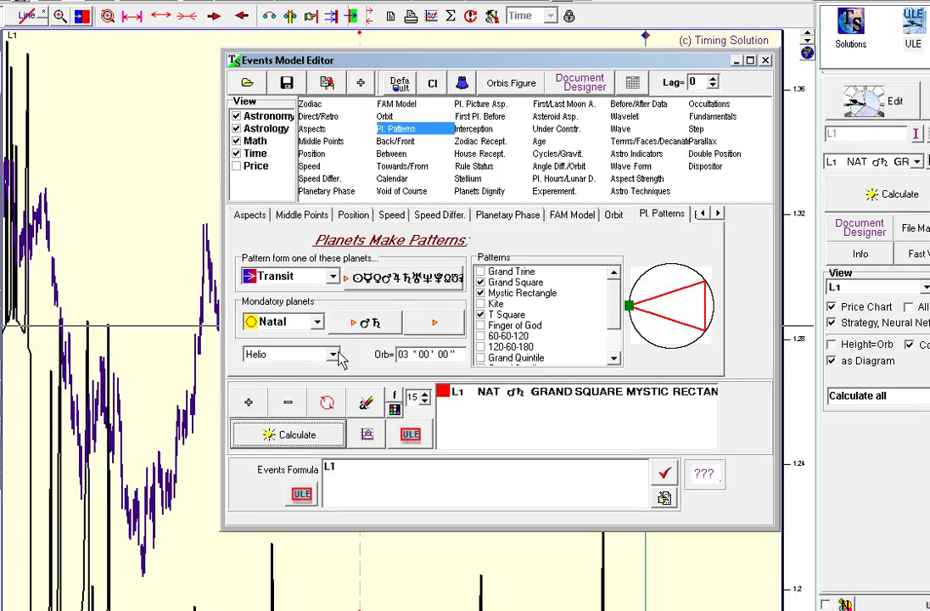
Switch the model to Geo, refresh and recalculate it, then close and reopen the editor.
left_click(297, 355)
left_click(306, 371)
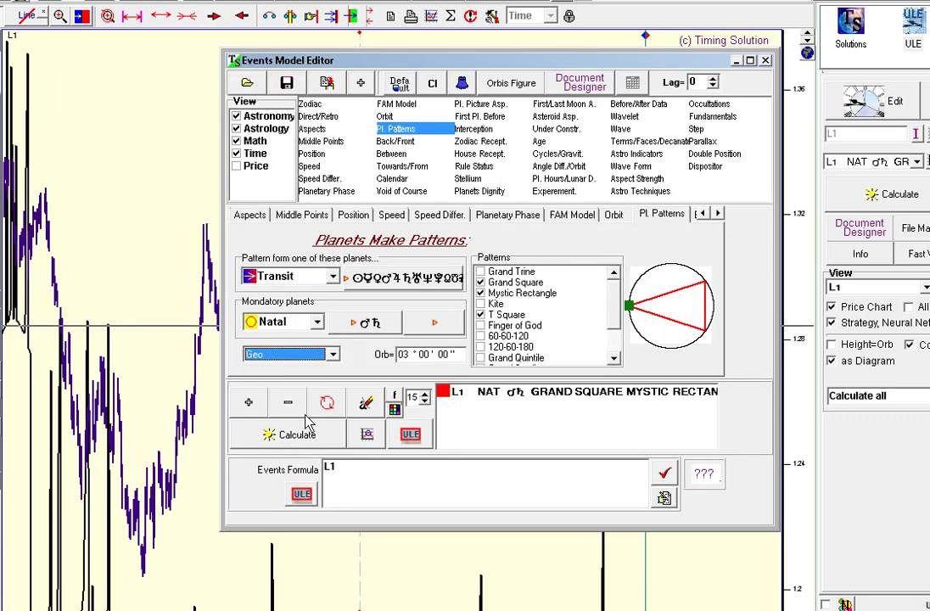
left_click(327, 403)
left_click(323, 435)
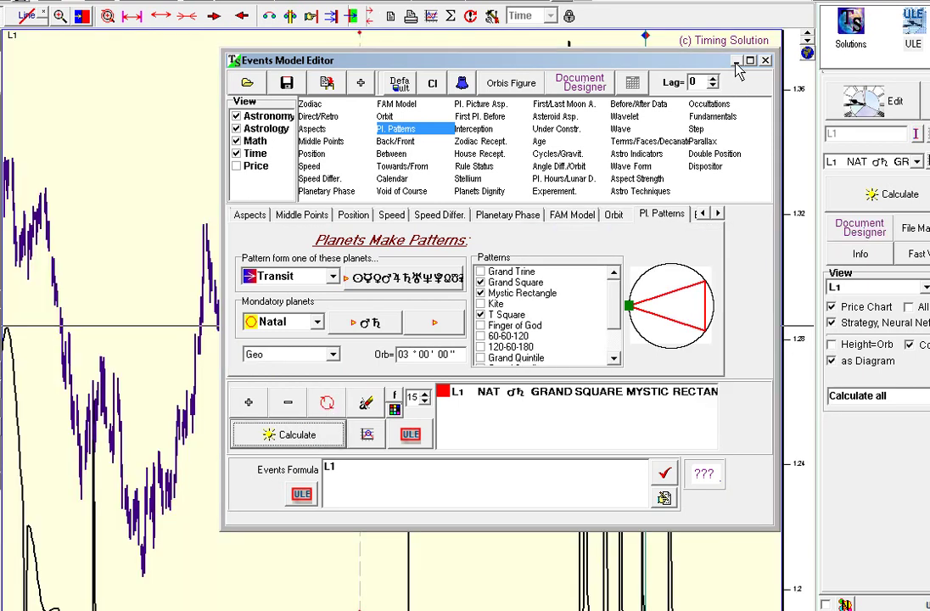
left_click(764, 60)
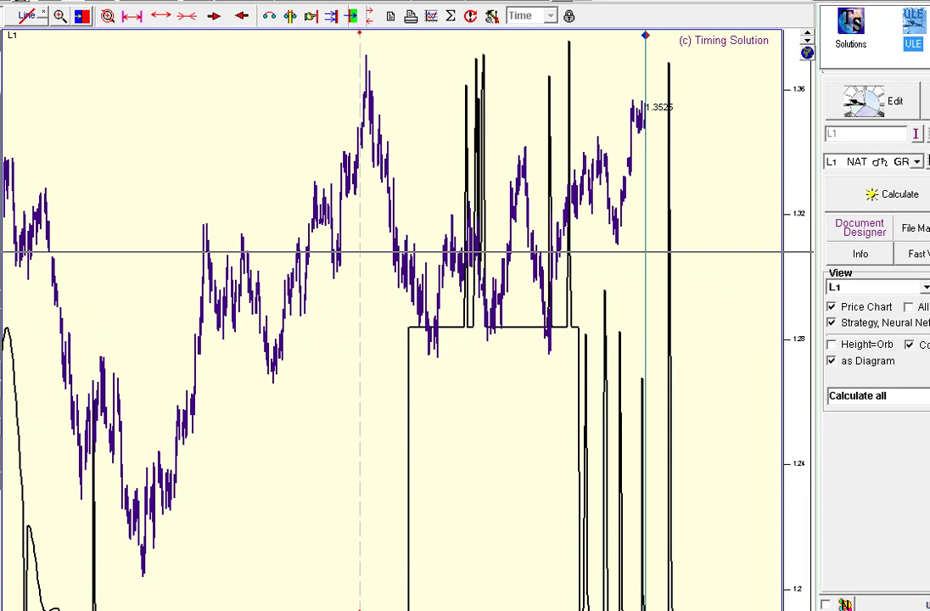
double_click(646, 252)
Switch the model back to Helio coordinates and refresh it.
left_click(301, 354)
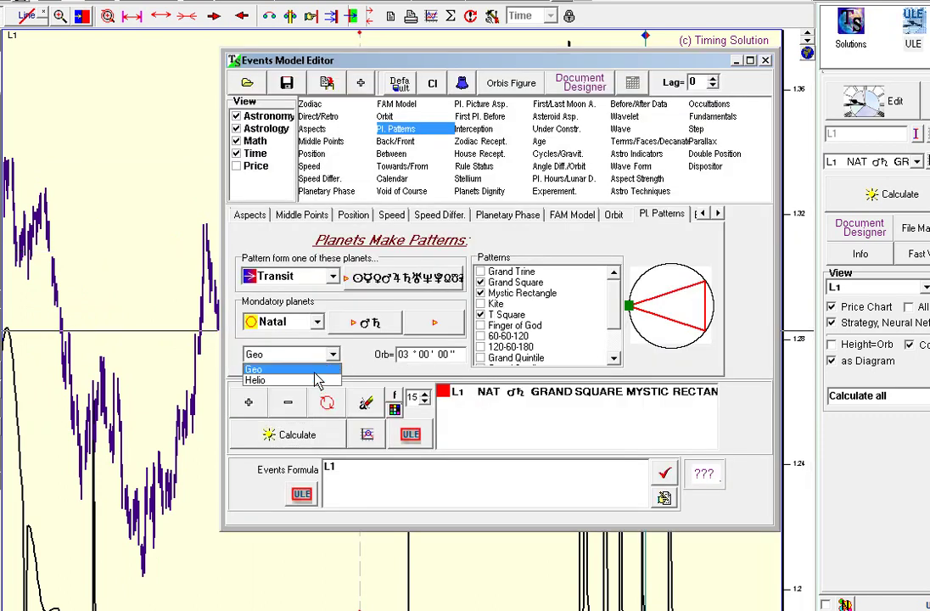
left_click(319, 380)
left_click(329, 404)
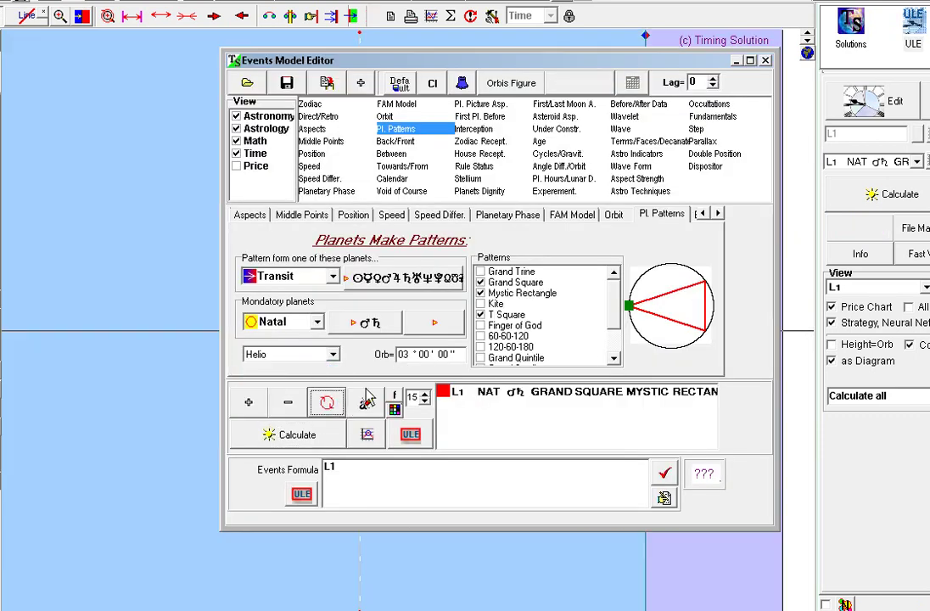
left_click(433, 322)
Replace natal Mars and Saturn with the Sun and Moon.
left_click(376, 326)
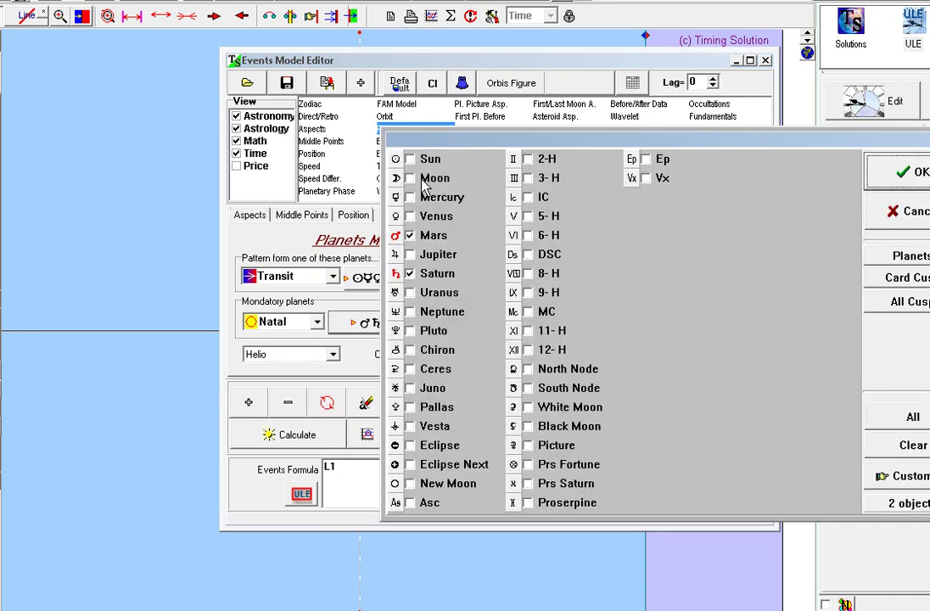
left_click(410, 236)
left_click(411, 273)
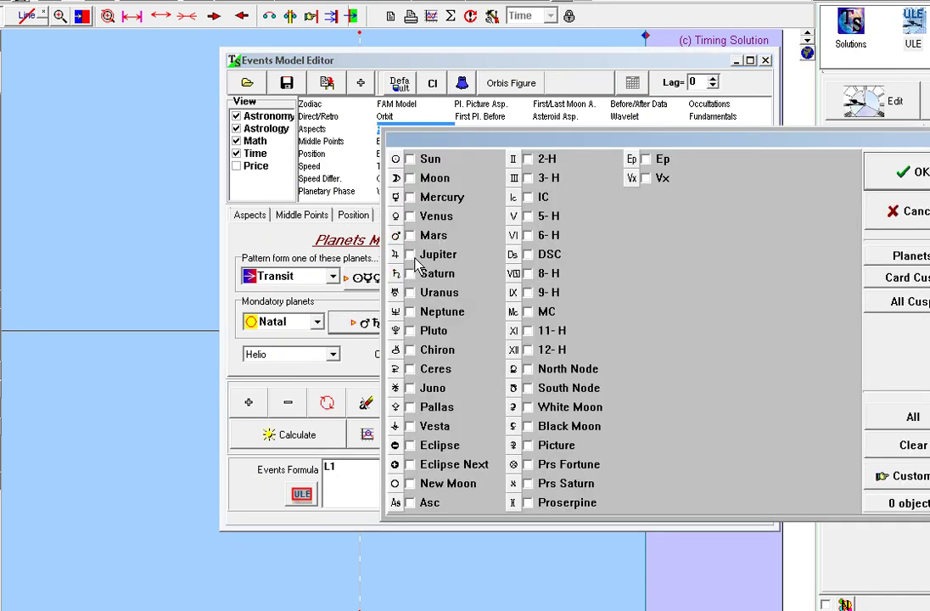
left_click(410, 177)
left_click(410, 159)
left_click(900, 172)
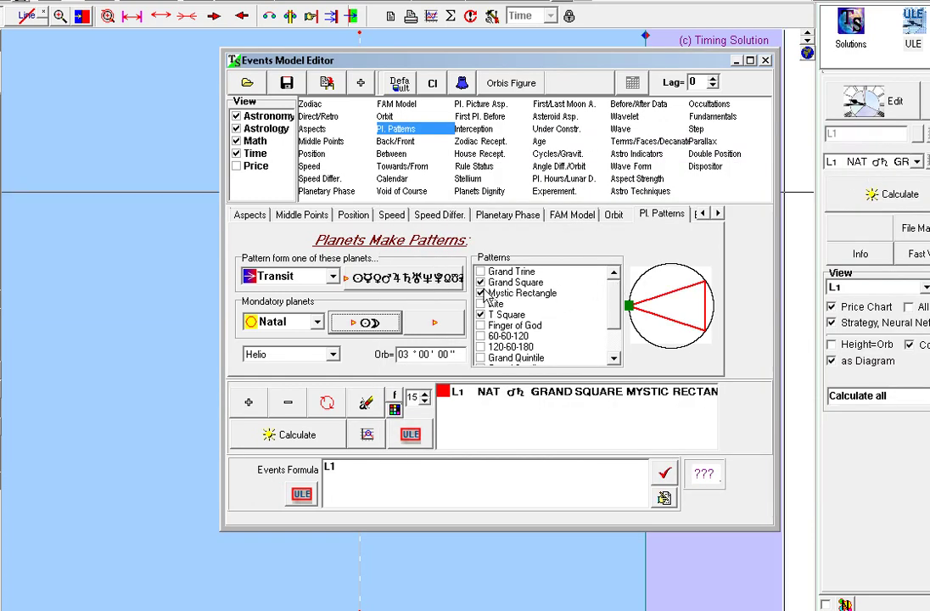
Drop Grand Square and Mystic Rectangle; add 72-144-72, 90-120-150, 120-60-180 and 60-60-120.
left_click(491, 284)
left_click(485, 293)
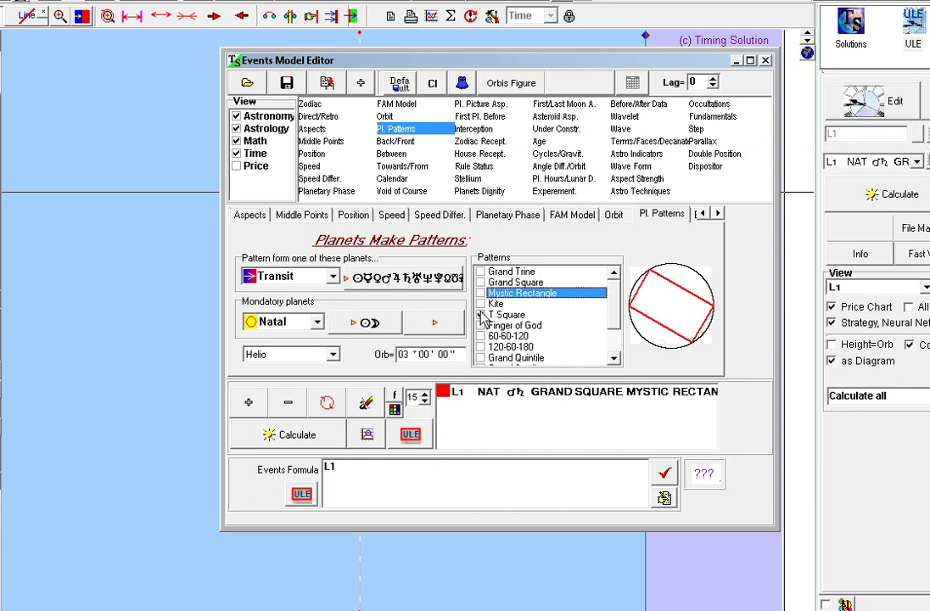
left_click(485, 315)
left_click(617, 328)
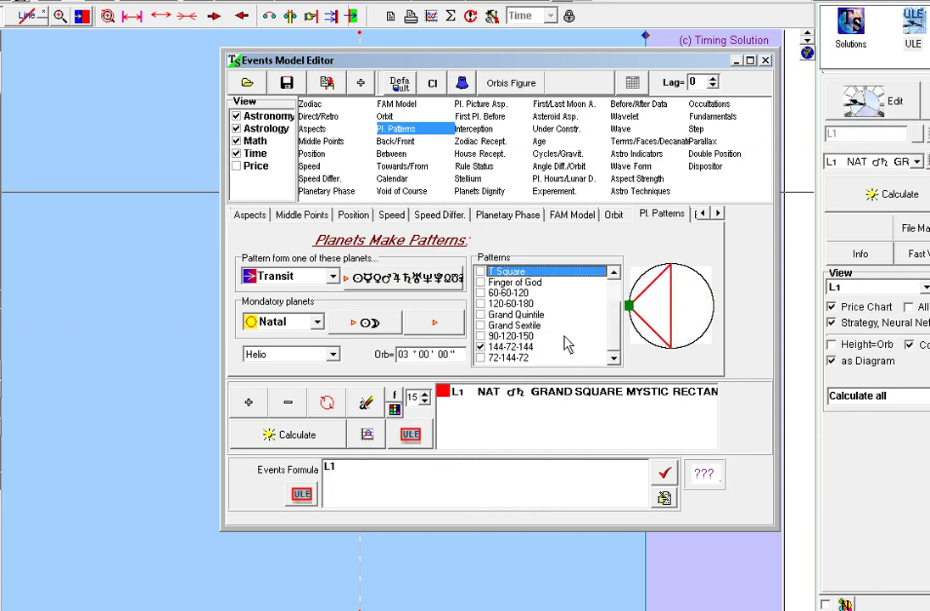
left_click(481, 358)
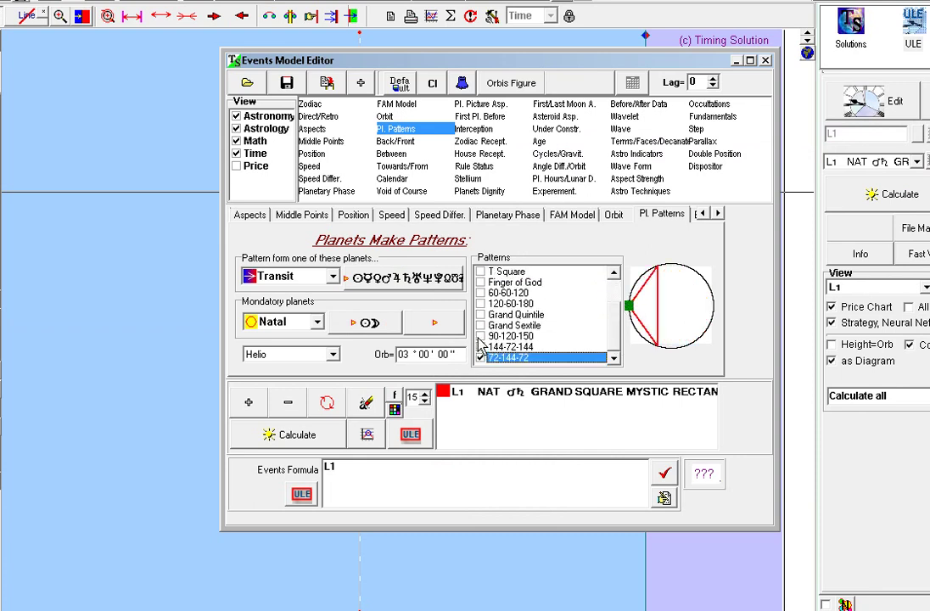
left_click(480, 336)
left_click(481, 304)
left_click(481, 293)
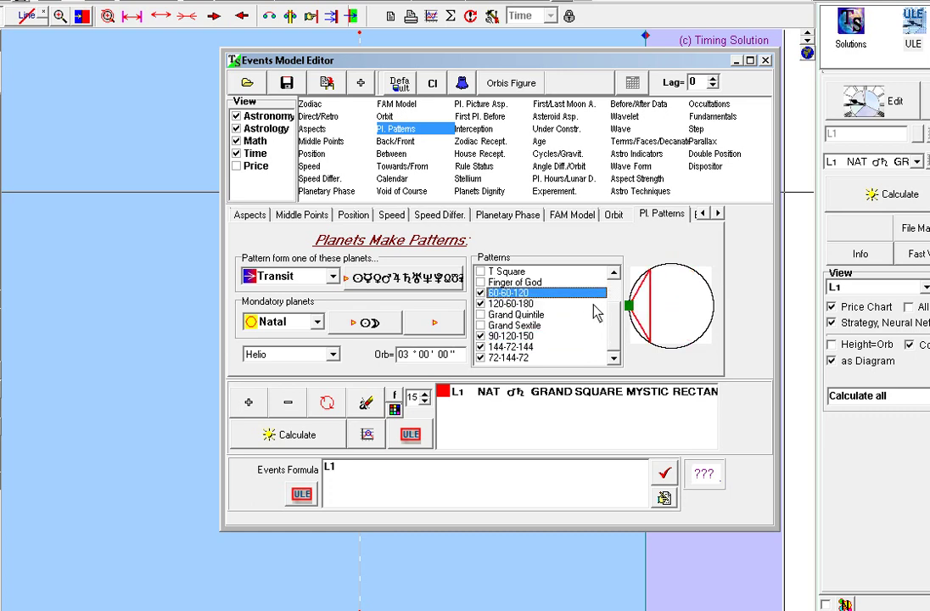
Set the Sun–Moon pattern model to Geo, refresh the L1 line, and calculate it.
left_click_drag(618, 350, 623, 282)
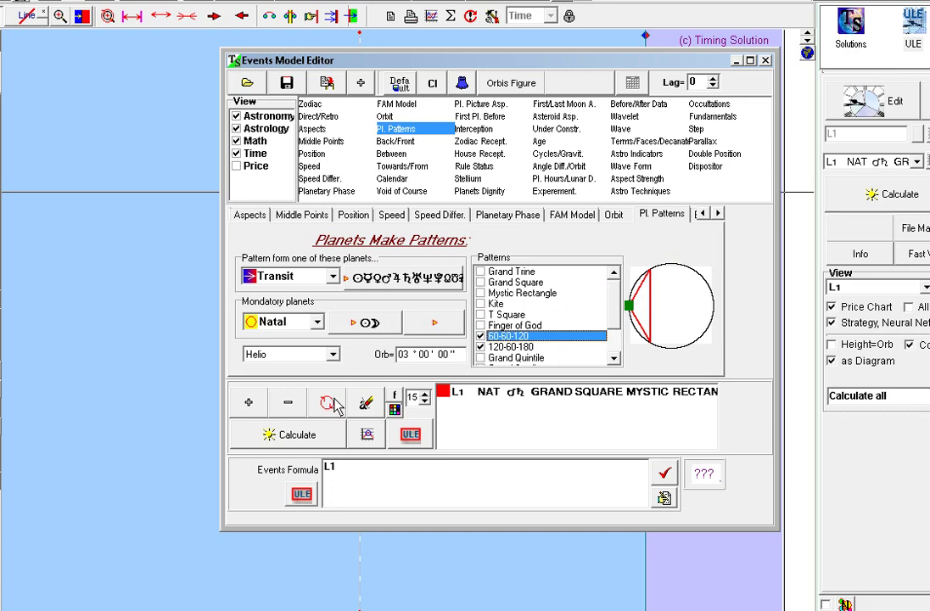
left_click(332, 354)
left_click(316, 364)
left_click(327, 404)
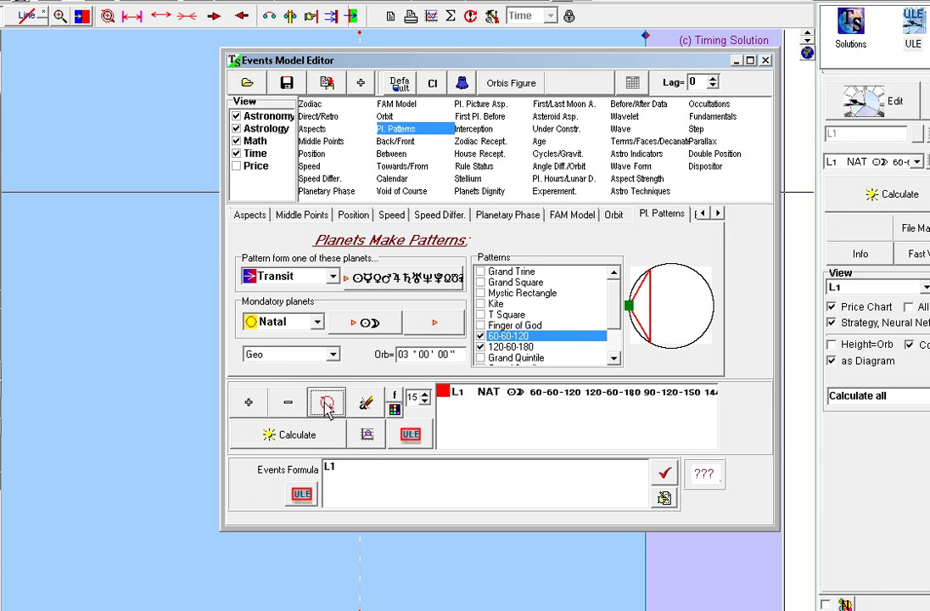
left_click(296, 438)
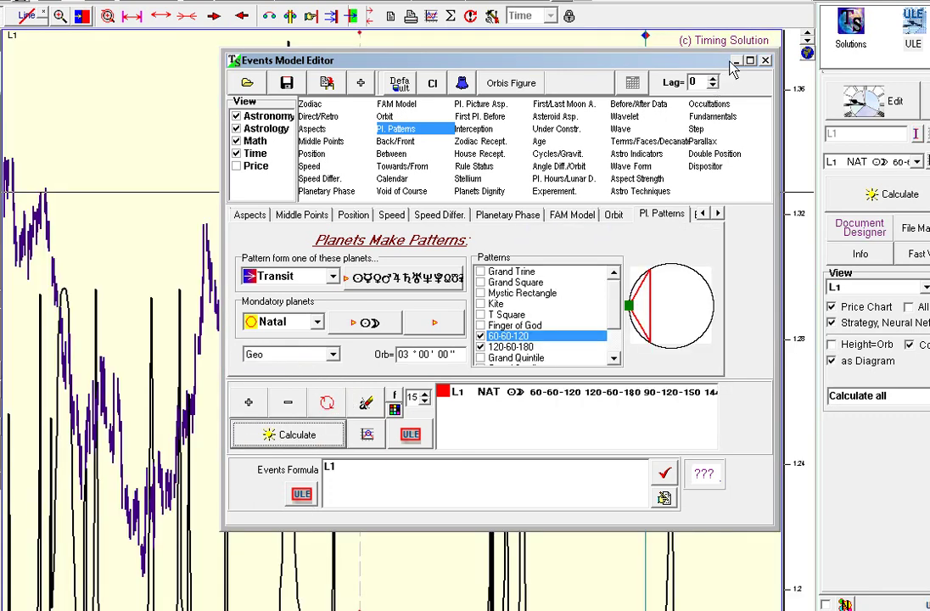
left_click(766, 60)
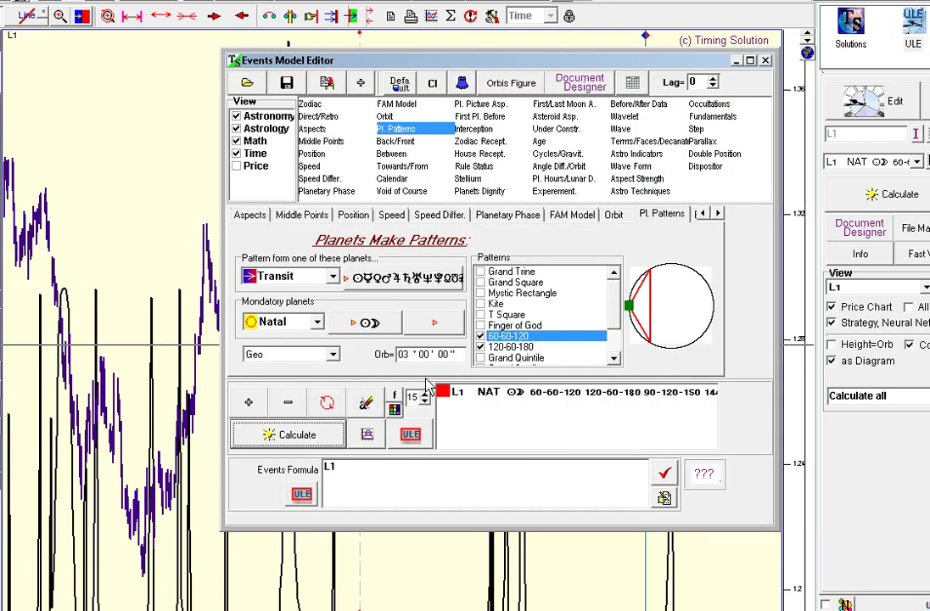
Switch the Sun–Moon pattern model to Helio coordinates, recalculate it, and close the editor.
left_click(330, 355)
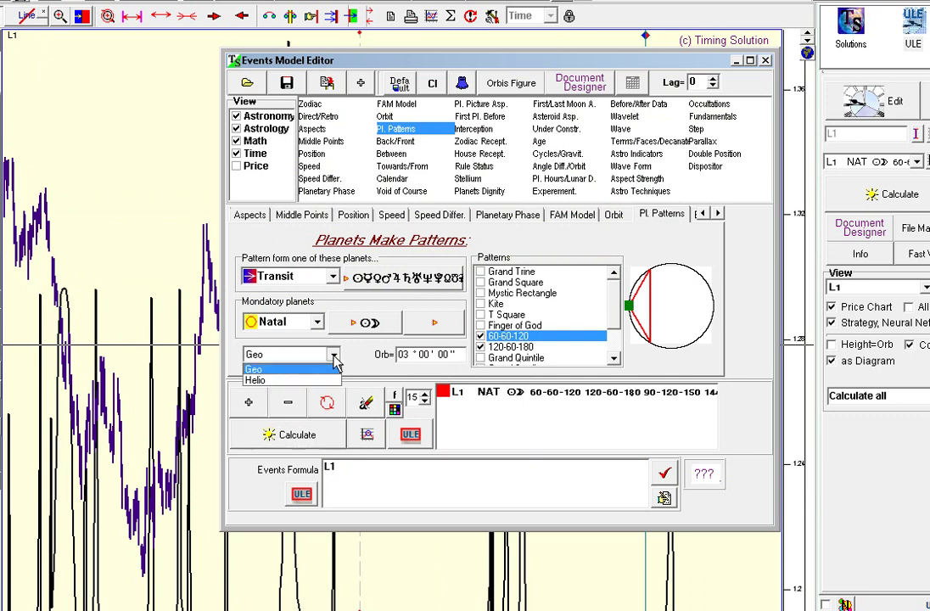
left_click(297, 381)
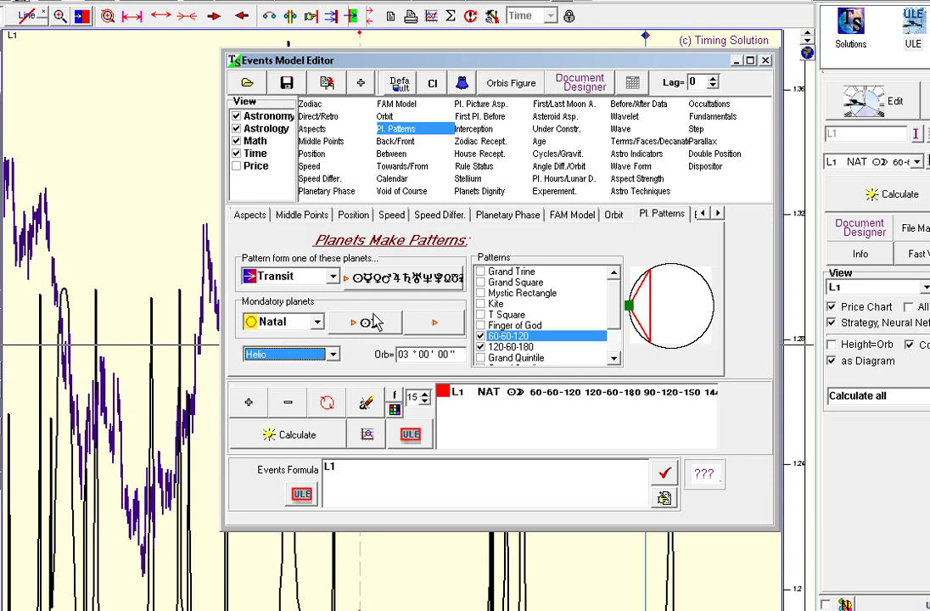
left_click(328, 404)
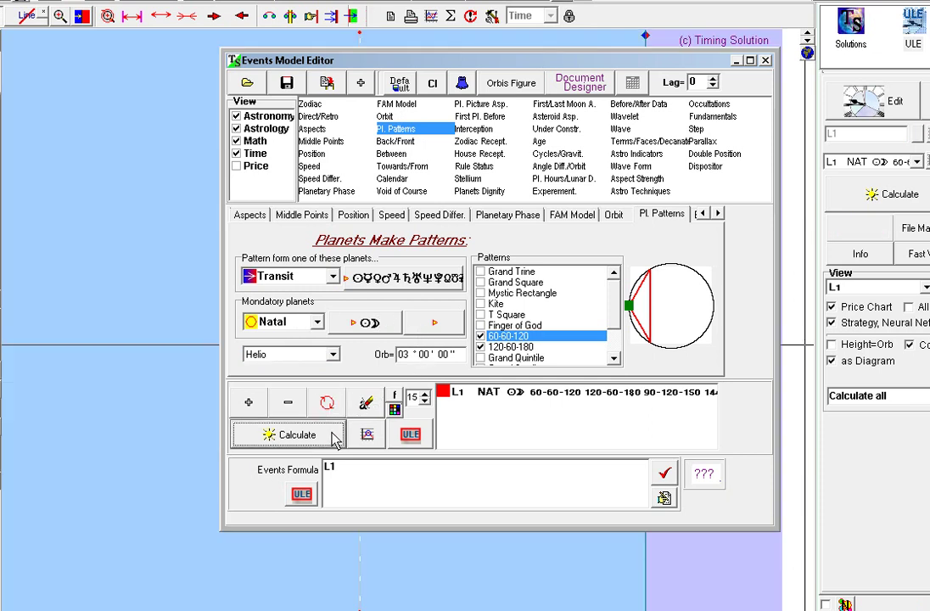
left_click(332, 436)
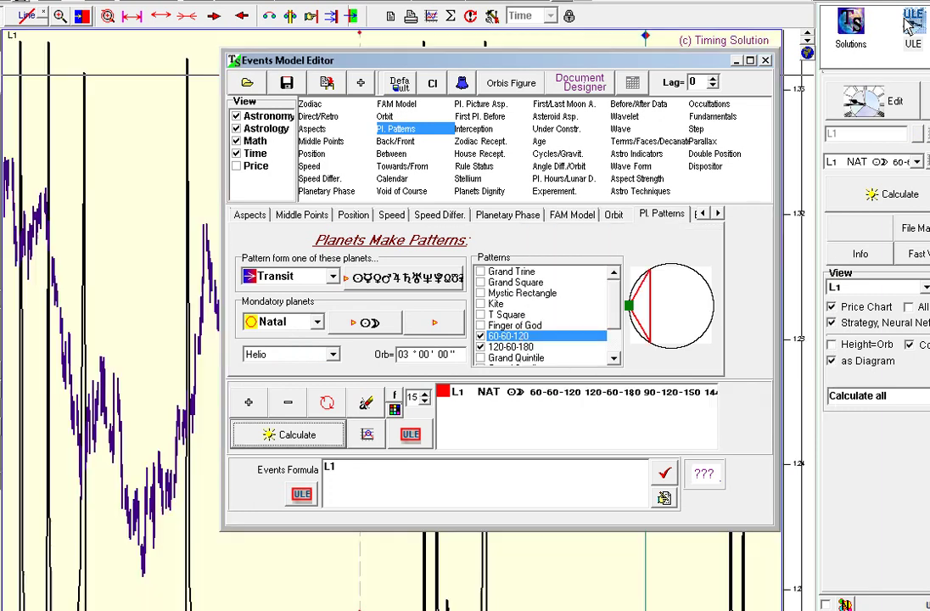
left_click(764, 62)
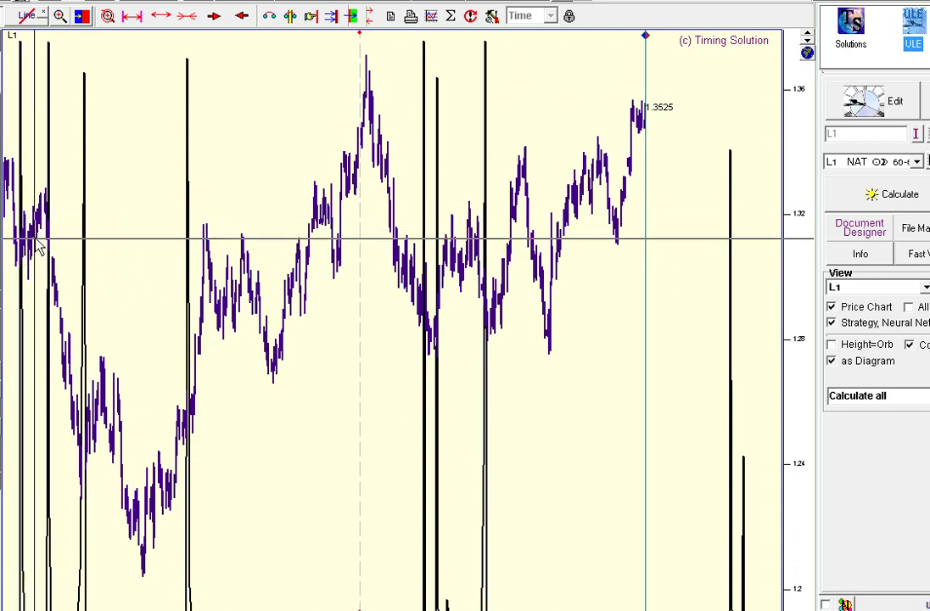
Step the chart back and forth to compare heliocentric peaks with price turns, then reopen the editor.
left_click(243, 17)
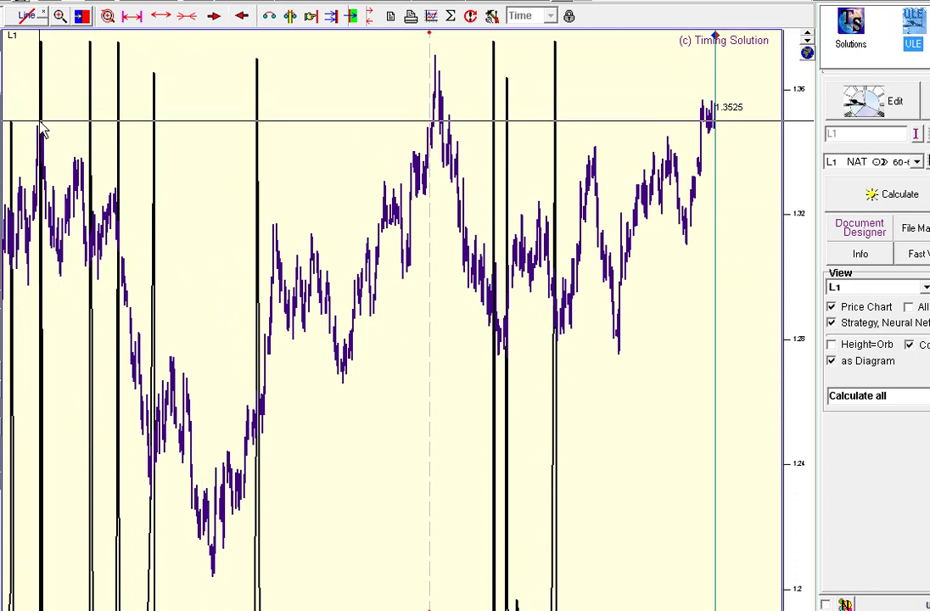
left_click(243, 19)
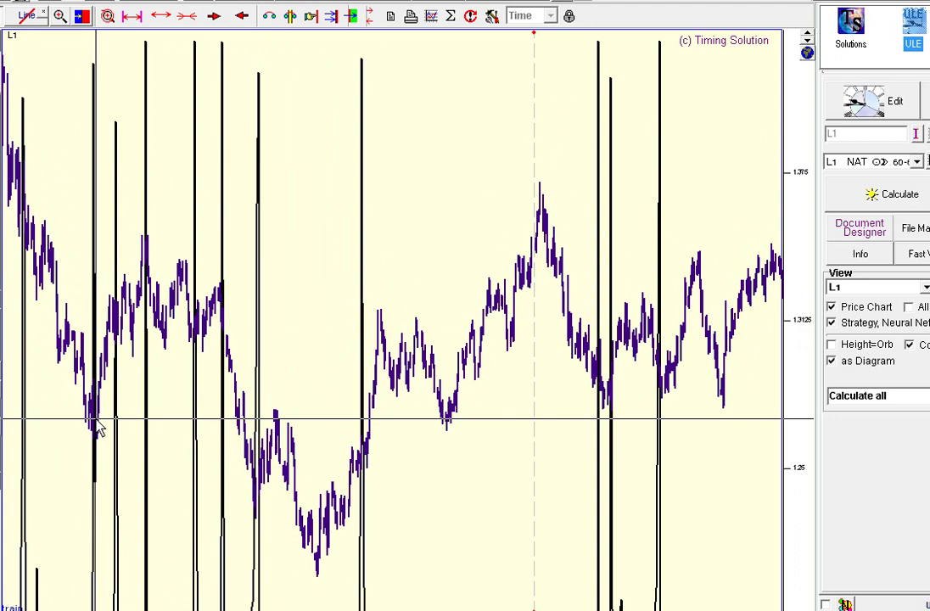
left_click(214, 17)
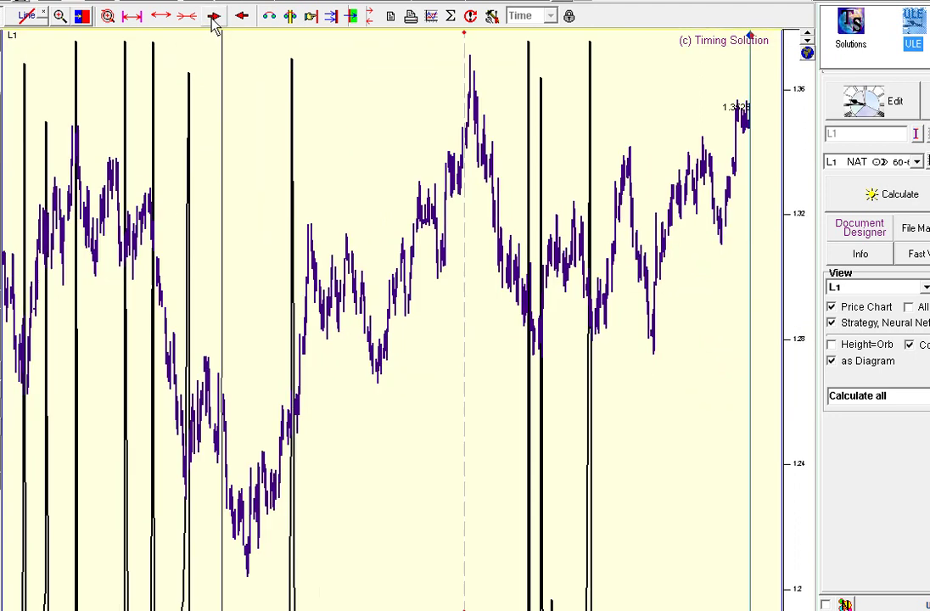
left_click(214, 17)
left_click(214, 17)
left_click(242, 17)
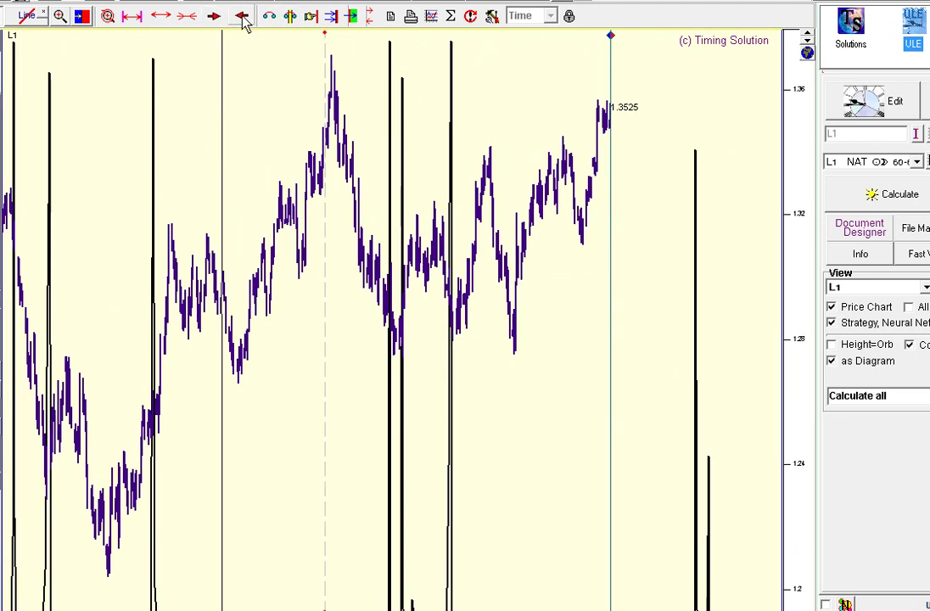
left_click(242, 17)
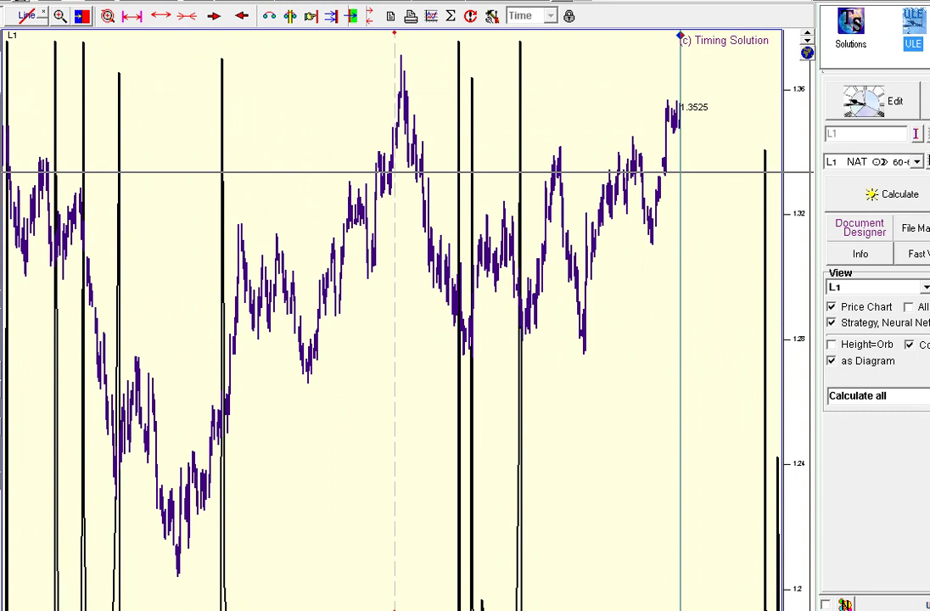
double_click(681, 172)
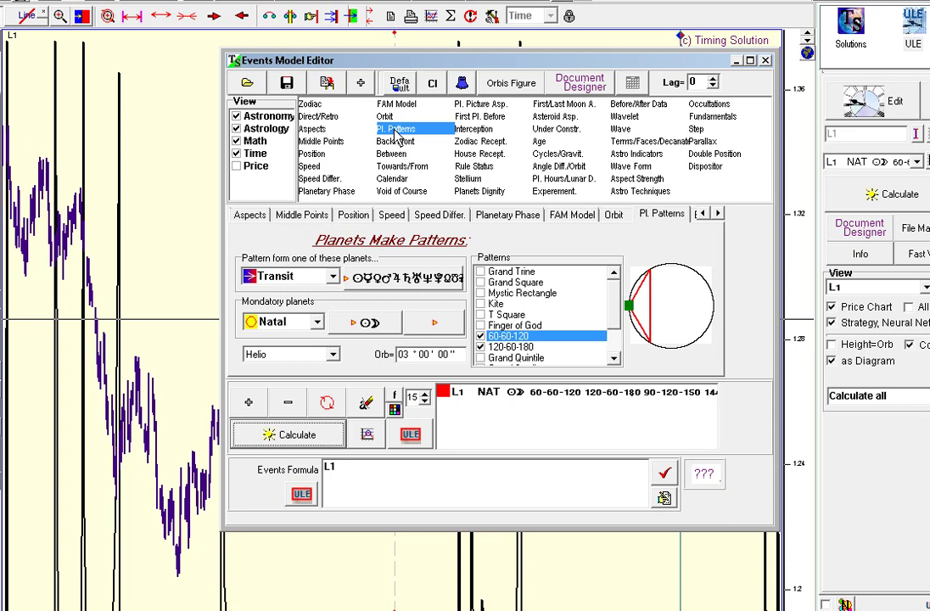
left_click(326, 129)
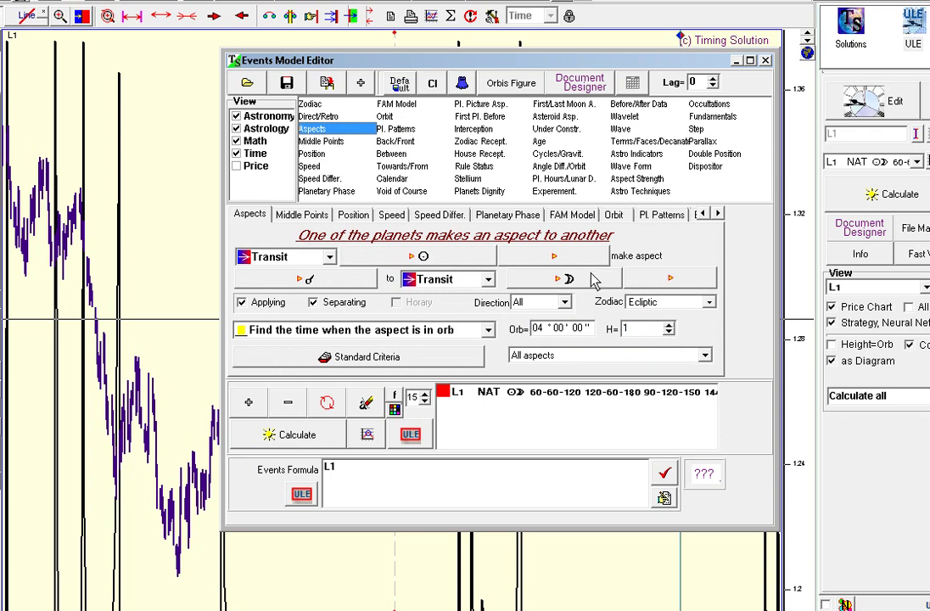
left_click(710, 304)
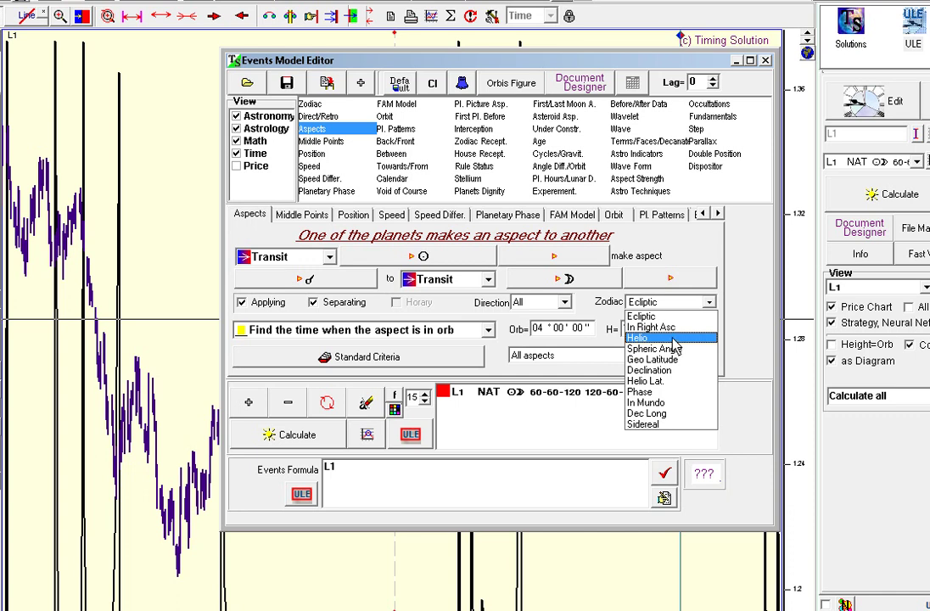
left_click(352, 119)
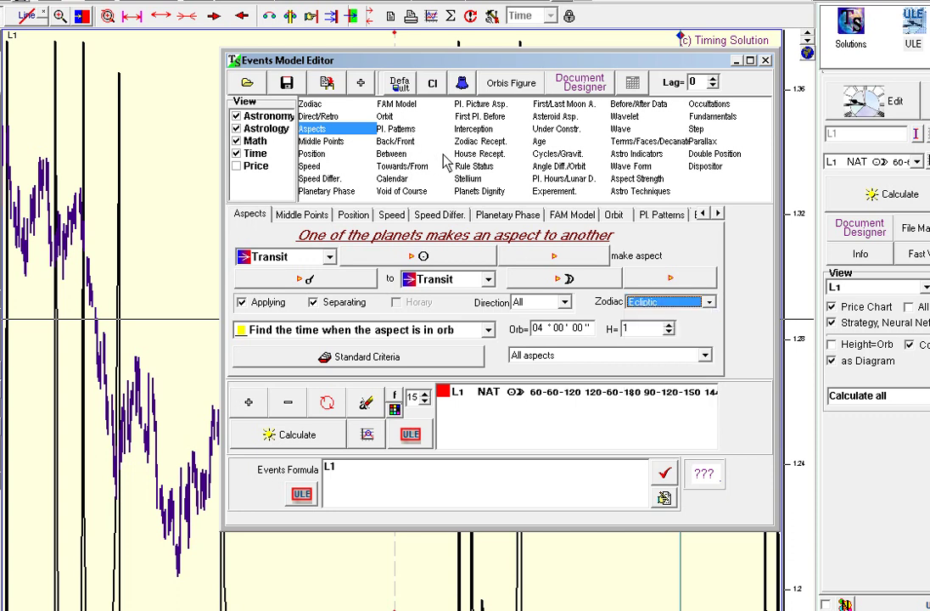
left_click(396, 129)
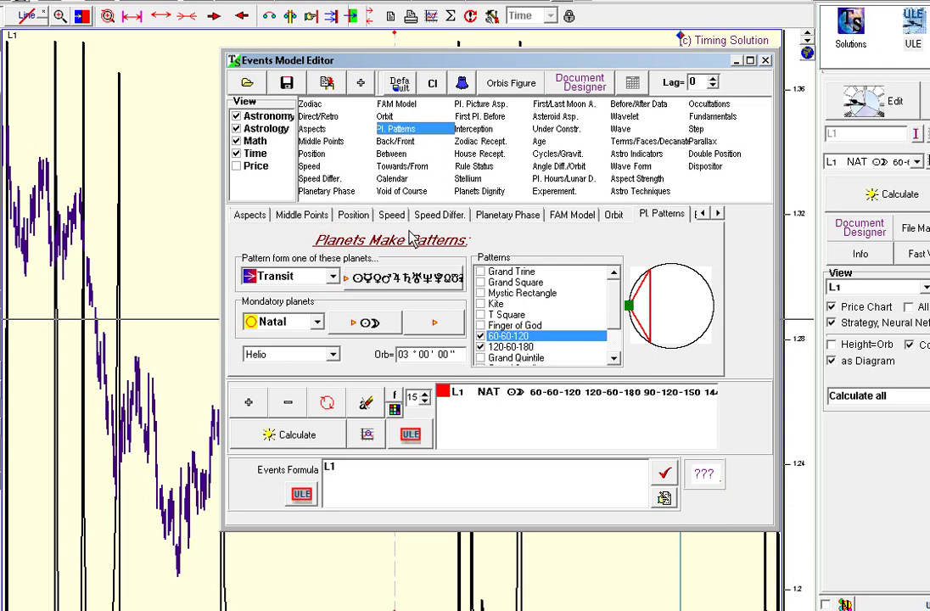
Close the Events Model Editor, show the Solutions panel, and dismiss the chart's drawing tools menu.
left_click(765, 60)
left_click(850, 28)
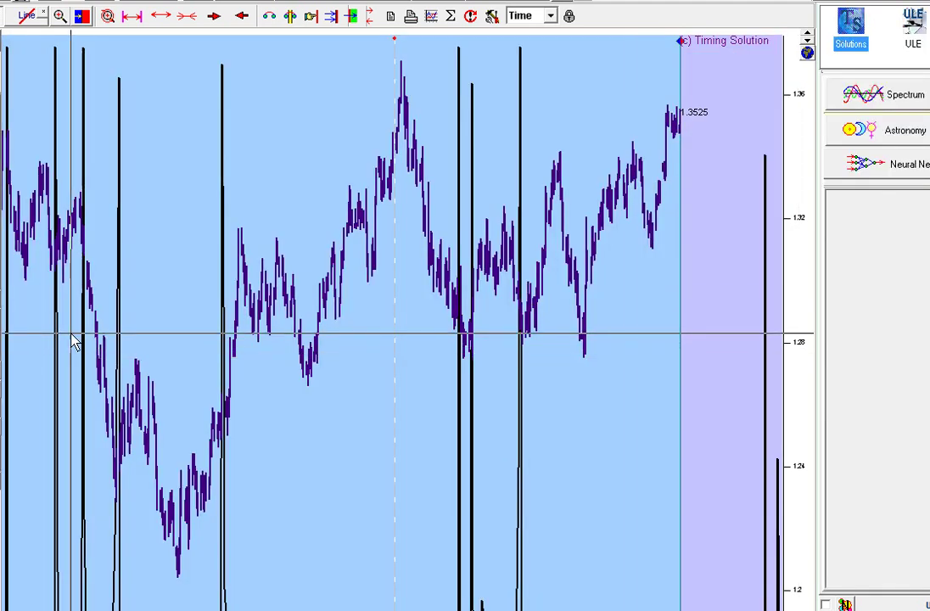
right_click(2, 339)
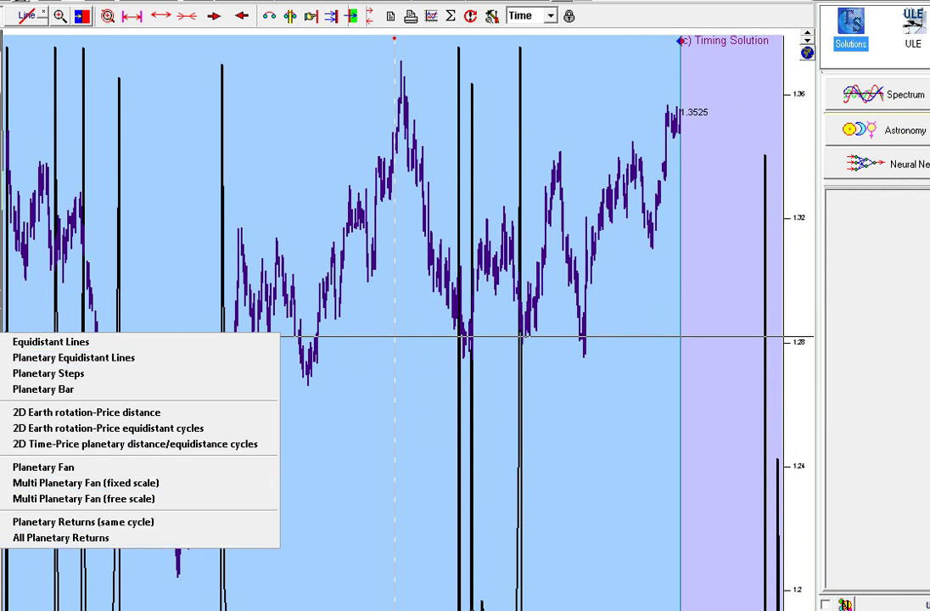
right_click(1, 335)
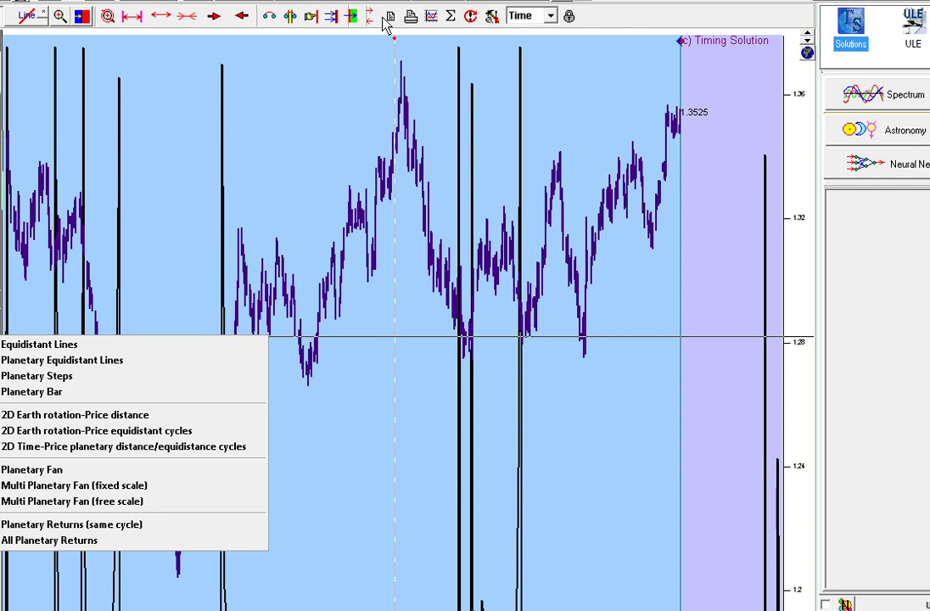
key("Escape")
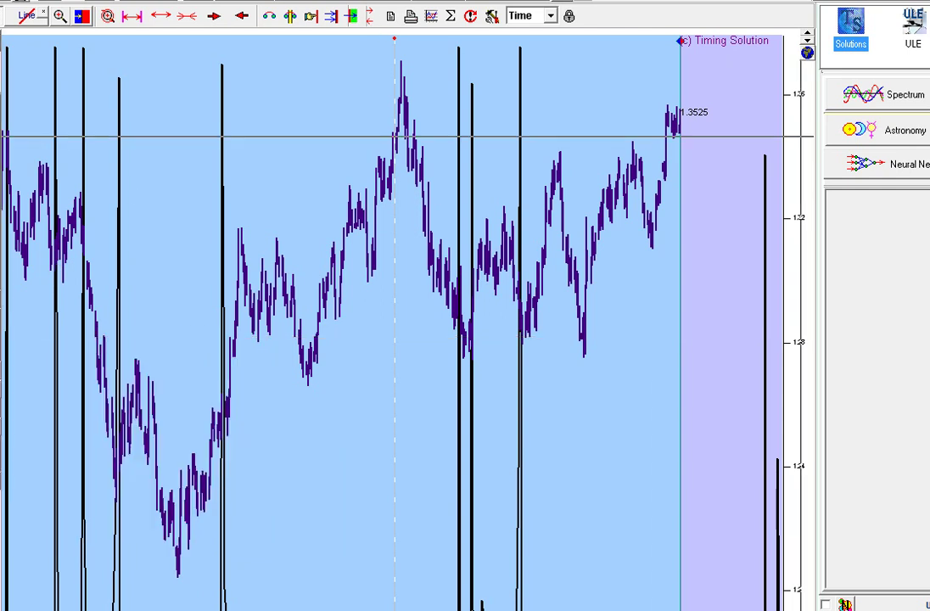